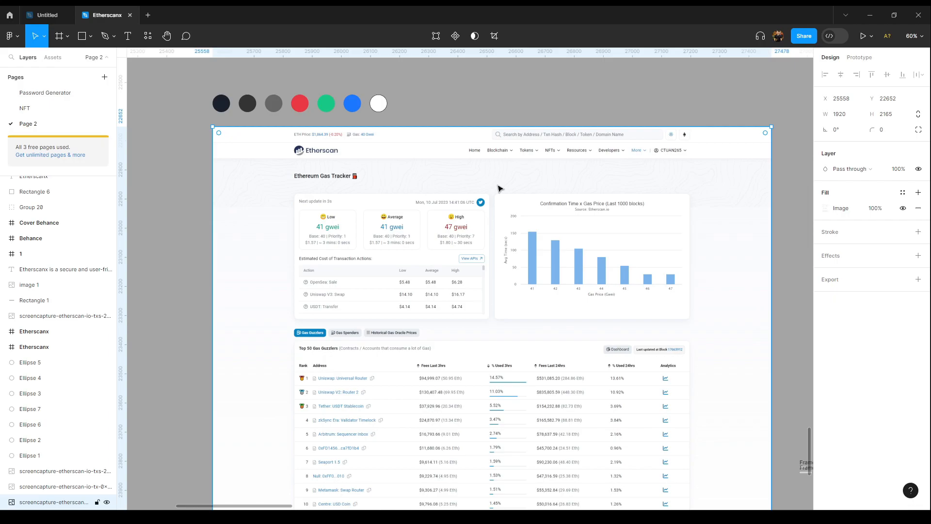
# Step: Scroll through the reference Etherscan gas tracker screenshot to examine its layout and table details
pyautogui.scroll(-3, 499, 188)
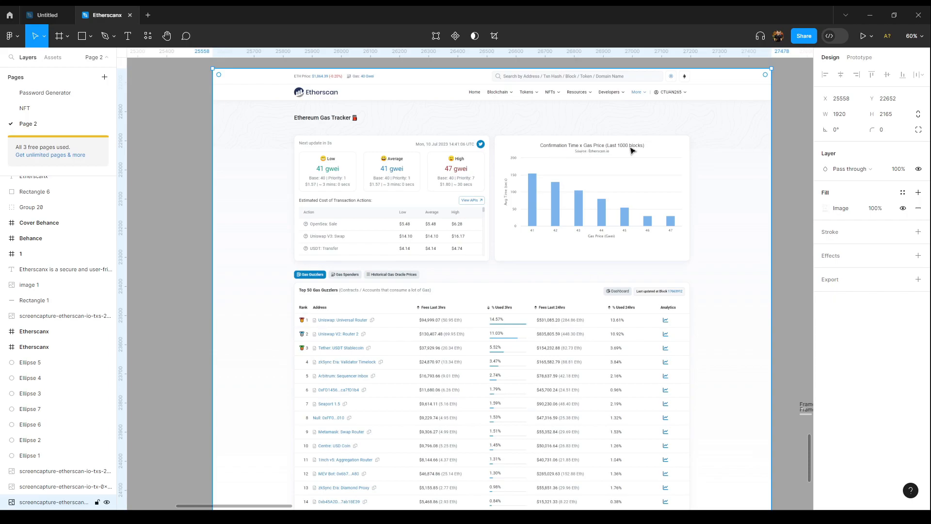
pyautogui.scroll(-3, 638, 229)
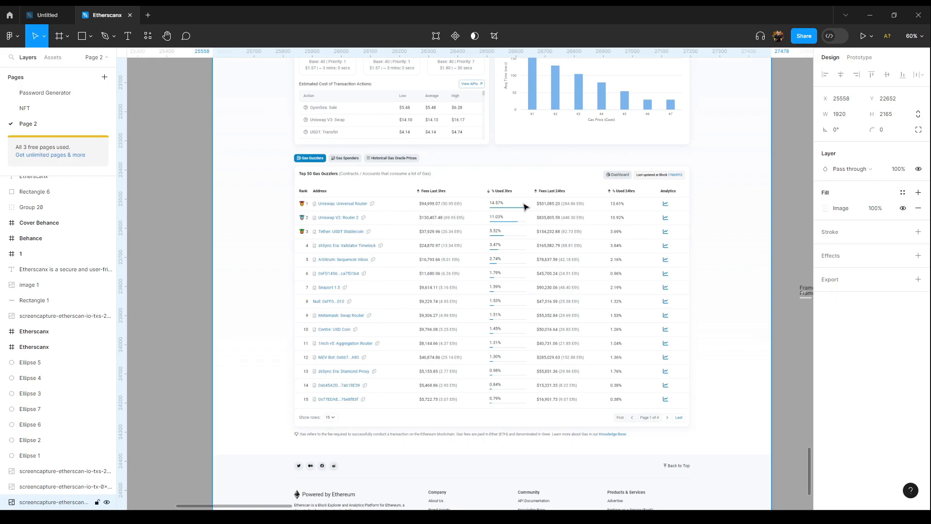
pyautogui.scroll(5, 525, 207)
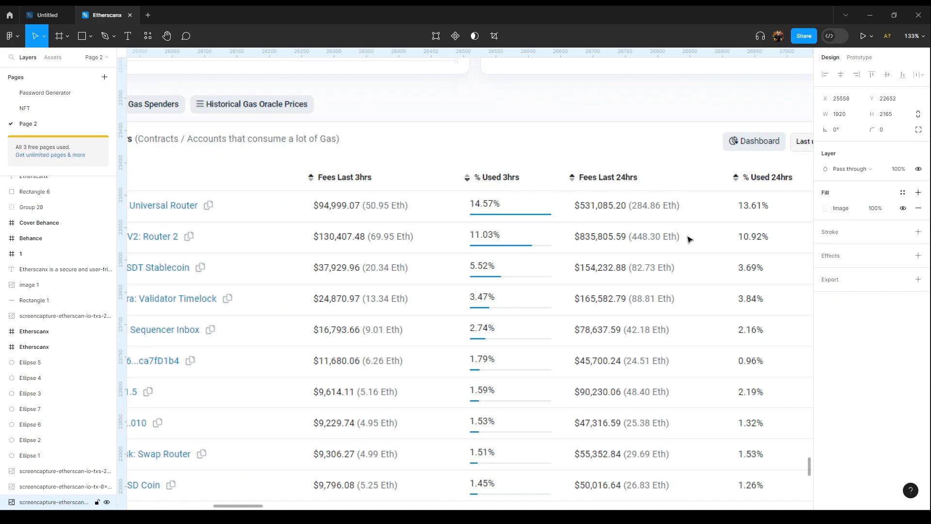
pyautogui.hscroll(5, 680, 237)
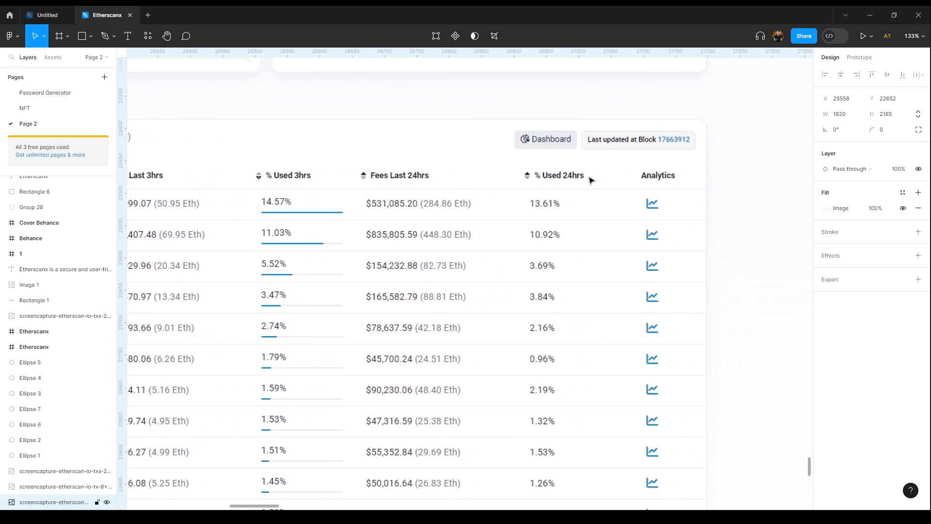
pyautogui.scroll(-4, 661, 149)
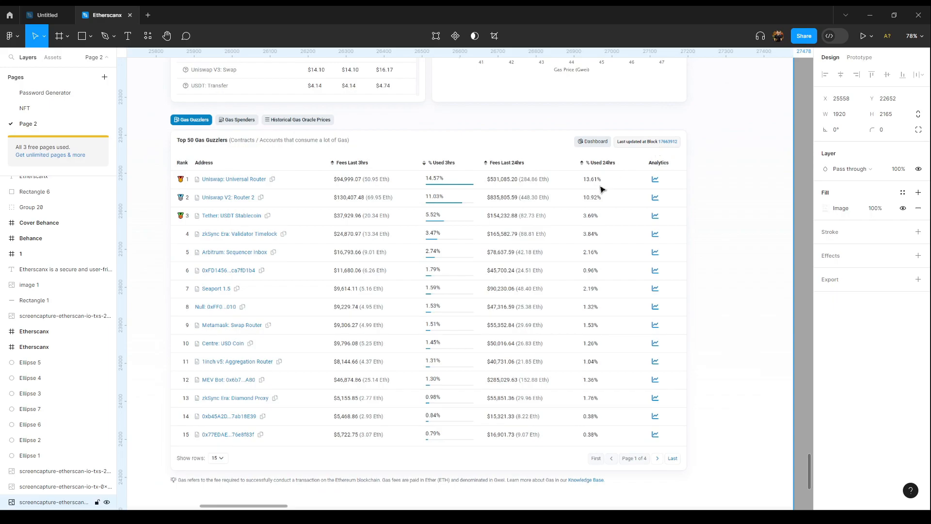
pyautogui.scroll(-4, 517, 270)
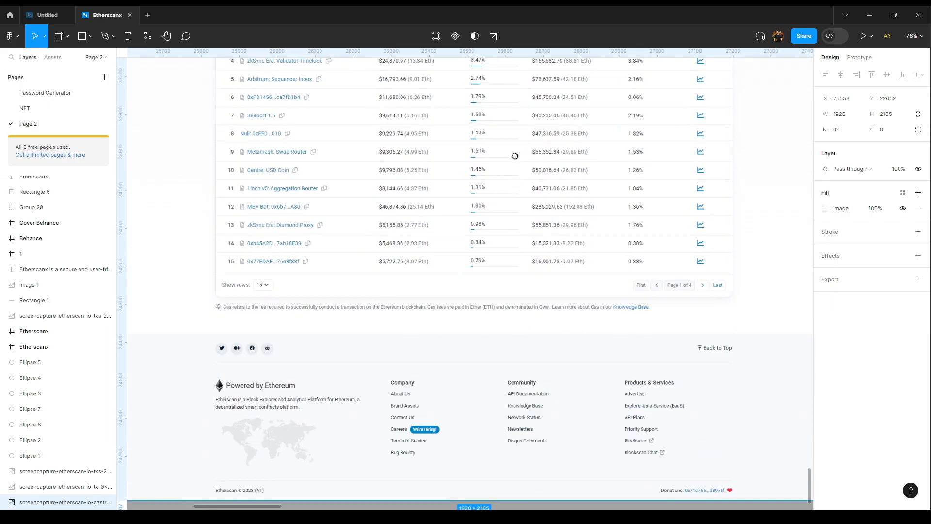
pyautogui.moveTo(515, 155); pyautogui.dragTo(505, 327)
pyautogui.scroll(-5, 480, 228)
pyautogui.moveTo(582, 210); pyautogui.dragTo(378, 289)
pyautogui.rightClick(480, 291)
pyautogui.press('Escape')
pyautogui.moveTo(387, 333); pyautogui.dragTo(256, 211)
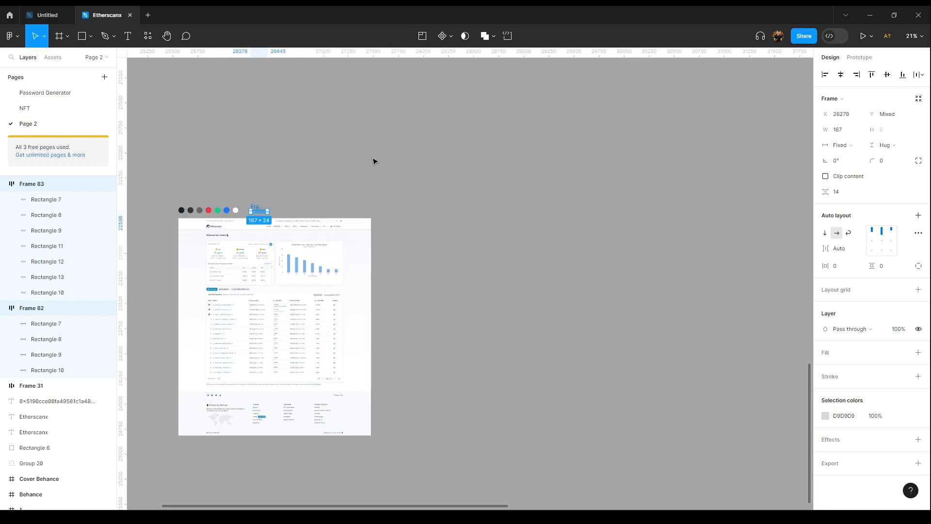
# Step: Locate the Etherscanx transaction details frame on the canvas
pyautogui.click(373, 161)
pyautogui.scroll(6, 381, 193)
pyautogui.scroll(2, 384, 207)
pyautogui.moveTo(336, 256); pyautogui.dragTo(464, 184)
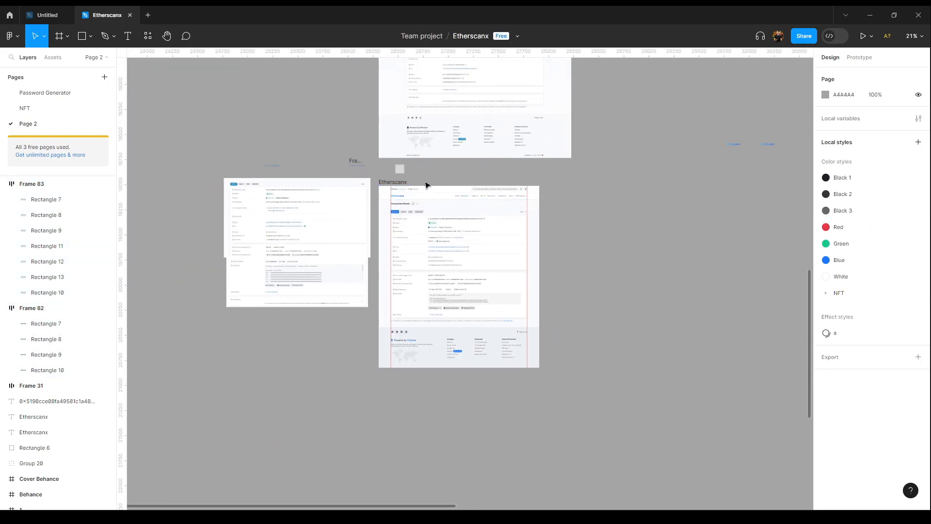
pyautogui.scroll(-4, 448, 192)
pyautogui.scroll(5, 451, 196)
pyautogui.moveTo(552, 421); pyautogui.dragTo(545, 108)
pyautogui.scroll(3, 439, 139)
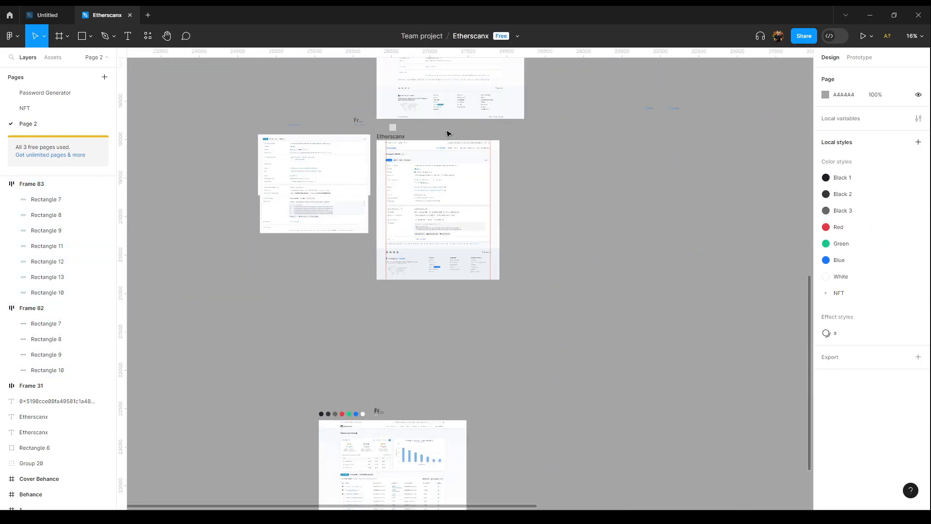
pyautogui.click(393, 128)
pyautogui.click(388, 134)
pyautogui.scroll(3, 389, 146)
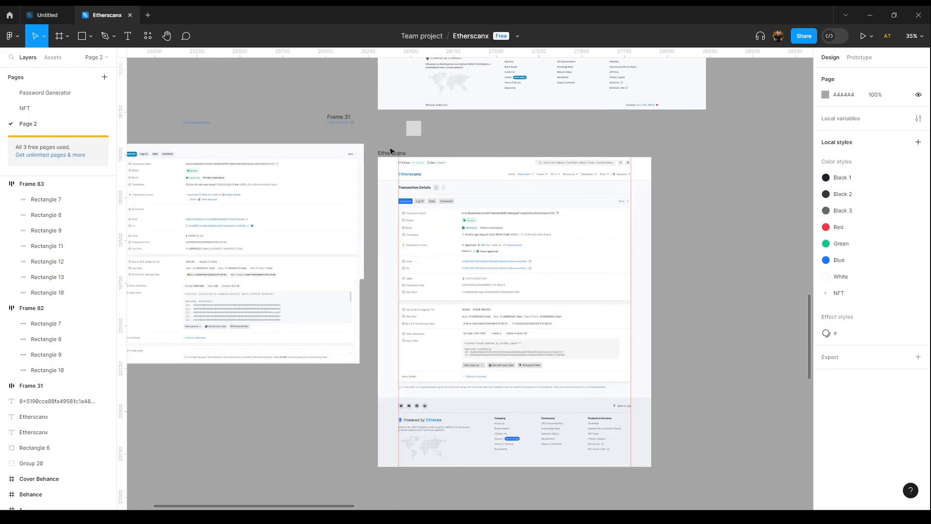
# Step: Duplicate the Etherscanx frame and move the copy beside the gas tracker reference screenshot
pyautogui.click(392, 153)
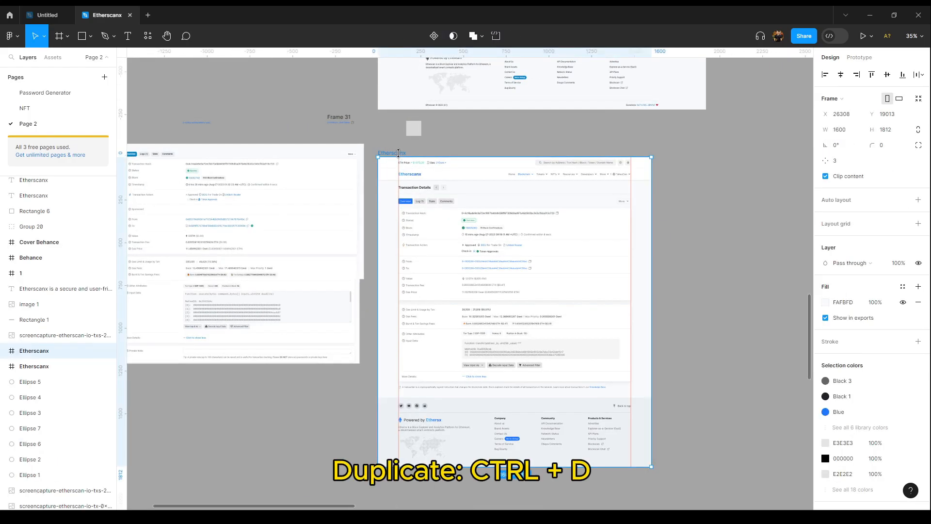
pyautogui.hotkey('ctrl', 'd')
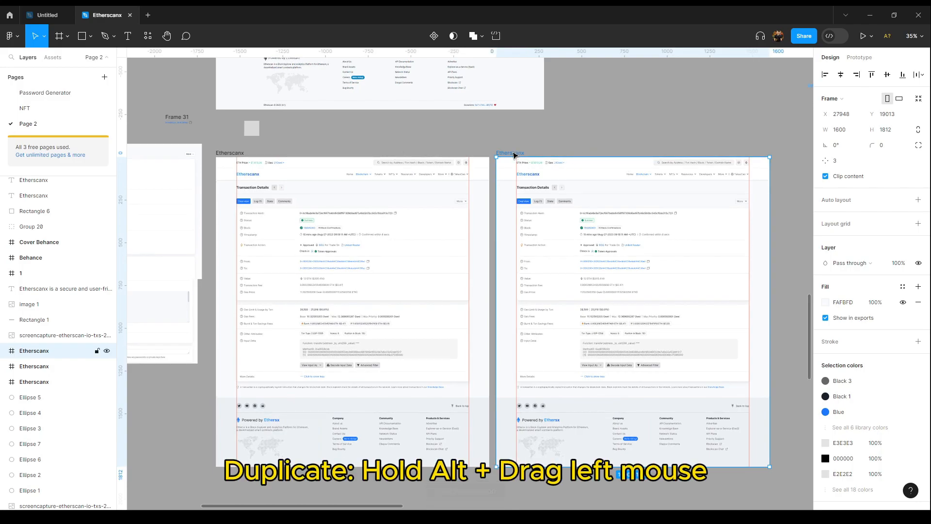
pyautogui.scroll(-3, 515, 154)
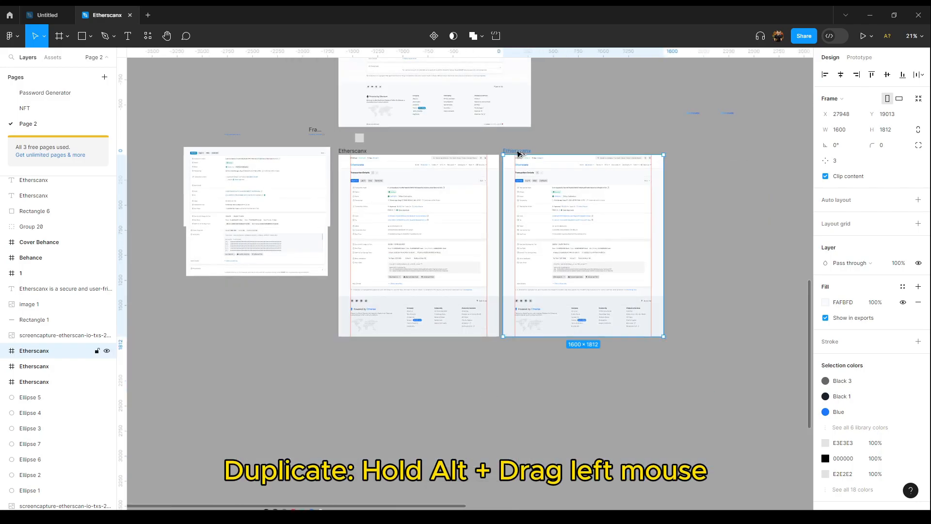
pyautogui.moveTo(518, 154); pyautogui.dragTo(561, 389)
pyautogui.moveTo(705, 376); pyautogui.dragTo(627, 55)
pyautogui.moveTo(489, 70); pyautogui.dragTo(466, 200)
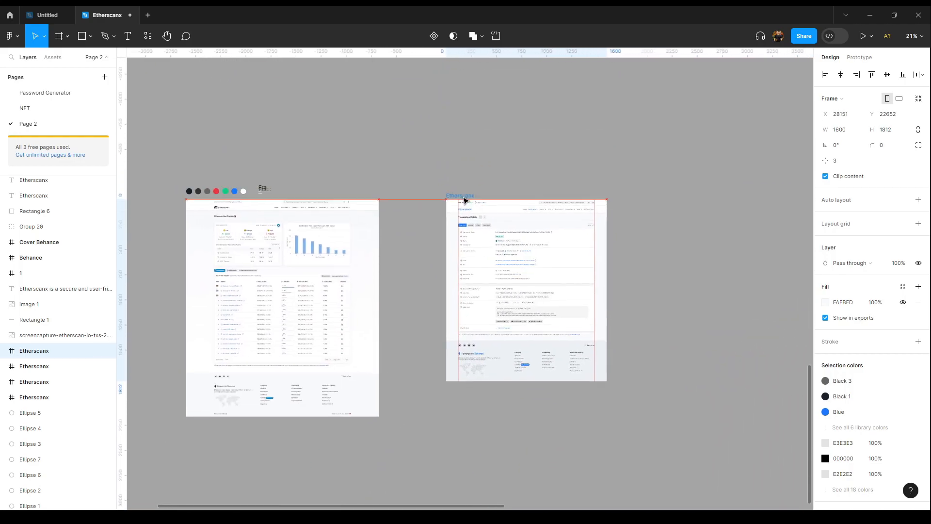
# Step: Compare the duplicated frame with the gas tracker reference screenshot
pyautogui.click(517, 162)
pyautogui.moveTo(378, 267); pyautogui.dragTo(534, 228)
pyautogui.scroll(3, 468, 195)
pyautogui.moveTo(662, 273); pyautogui.dragTo(347, 205)
pyautogui.moveTo(324, 146); pyautogui.dragTo(636, 260)
pyautogui.scroll(3, 310, 203)
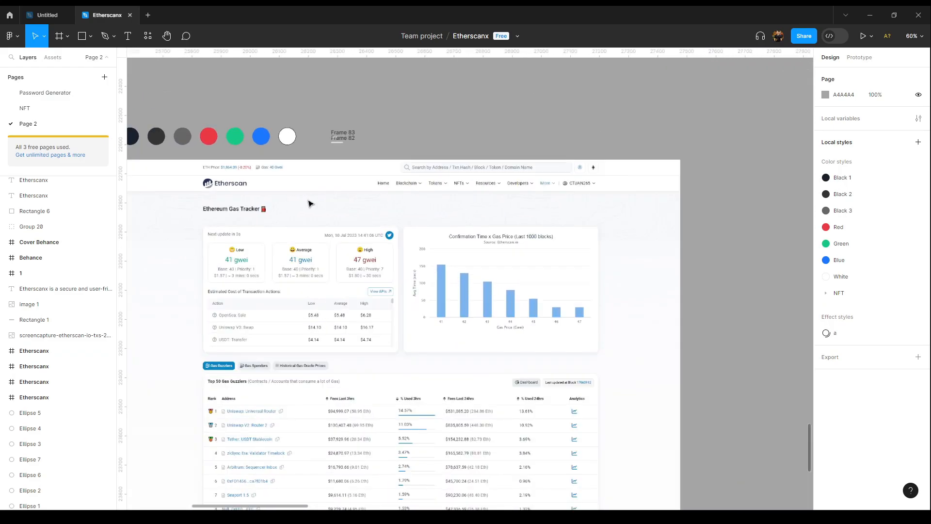
pyautogui.moveTo(653, 257); pyautogui.dragTo(192, 210)
pyautogui.scroll(1, 410, 151)
# Step: Edit the duplicate frame's page heading to read Ethereum Gas Tracker
pyautogui.click(423, 149)
pyautogui.press('Return')
pyautogui.write('Ethereum gas tracker')
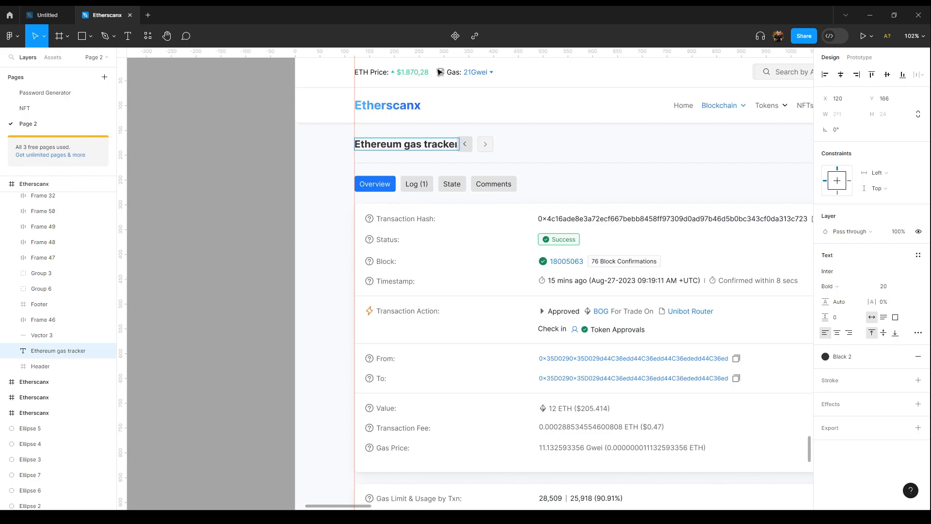
pyautogui.scroll(-5, 342, 152)
pyautogui.scroll(2, 700, 207)
pyautogui.scroll(3, 372, 175)
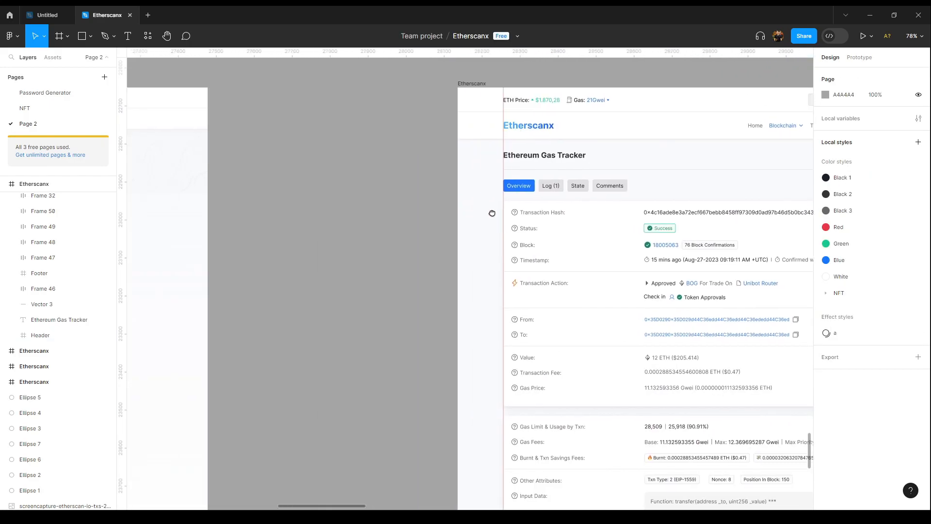
# Step: Examine the reference screenshot's header and gas cards against the edited frame
pyautogui.moveTo(492, 214); pyautogui.dragTo(772, 215)
pyautogui.moveTo(356, 175); pyautogui.dragTo(642, 193)
pyautogui.moveTo(530, 247); pyautogui.dragTo(571, 214)
pyautogui.scroll(-4, 572, 214)
pyautogui.moveTo(691, 254); pyautogui.dragTo(246, 221)
pyautogui.scroll(3, 416, 168)
pyautogui.moveTo(593, 196); pyautogui.dragTo(533, 150)
pyautogui.scroll(-3, 550, 170)
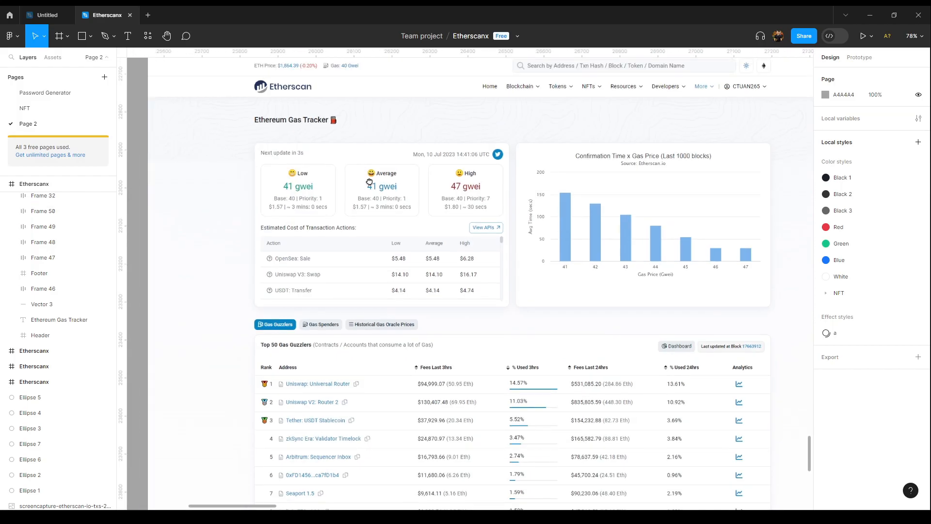
# Step: Select the transaction content block inside the duplicate frame and cut it
pyautogui.click(44, 46)
pyautogui.press('f')
pyautogui.moveTo(271, 167); pyautogui.dragTo(526, 331)
pyautogui.scroll(-3, 434, 280)
pyautogui.hotkey('ctrl', 'x')
pyautogui.moveTo(728, 282); pyautogui.dragTo(80, 223)
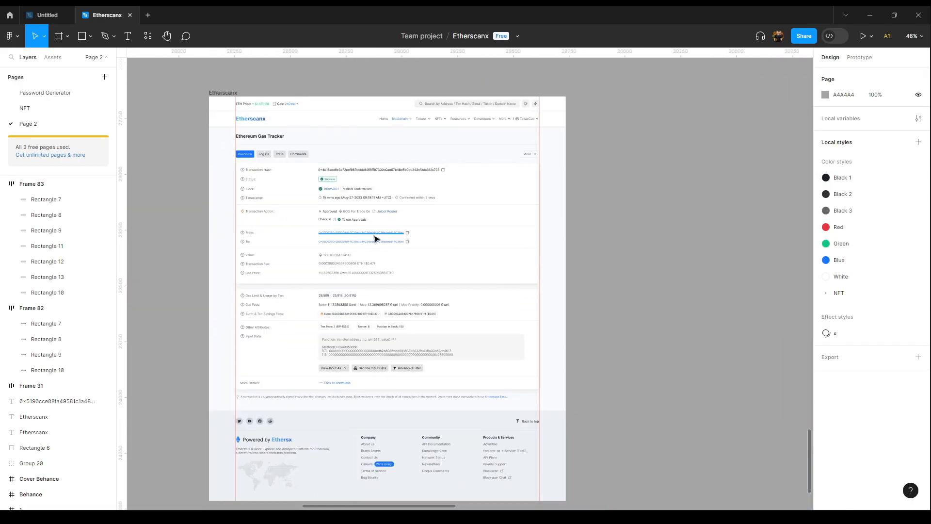
# Step: Cut the transaction detail panels and paste them outside the frame to its right
pyautogui.scroll(-3, 375, 239)
pyautogui.click(416, 237)
pyautogui.keyDown('shift'); pyautogui.click(408, 268); pyautogui.keyUp('shift')
pyautogui.hotkey('ctrl', 'x')
pyautogui.hotkey('ctrl', 'v')
pyautogui.scroll(4, 410, 186)
pyautogui.moveTo(410, 186); pyautogui.dragTo(487, 181)
pyautogui.moveTo(647, 169); pyautogui.dragTo(672, 144)
pyautogui.scroll(-1, 173, 140)
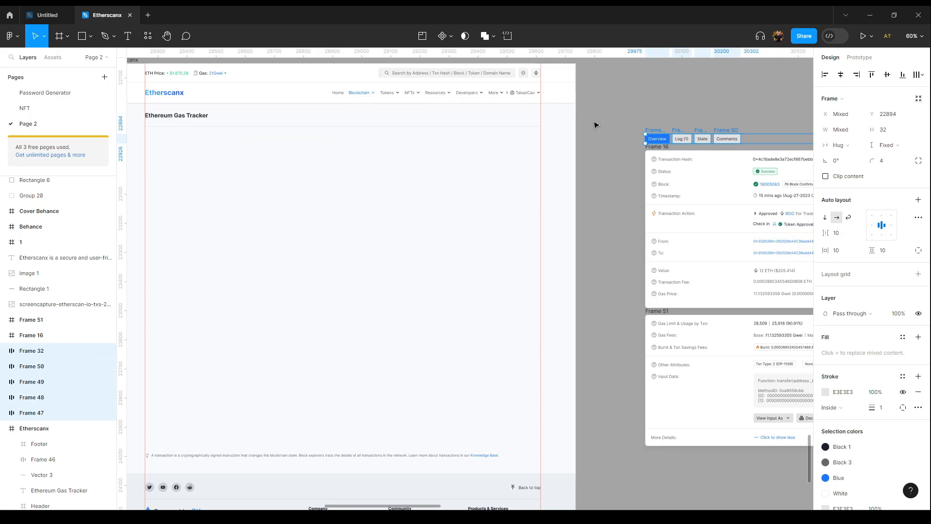
# Step: Draw a new frame about 681 × 426 below the heading inside the duplicate frame
pyautogui.click(595, 129)
pyautogui.moveTo(492, 150); pyautogui.dragTo(725, 192)
pyautogui.click(350, 102)
pyautogui.press('f')
pyautogui.moveTo(477, 172); pyautogui.dragTo(676, 297)
pyautogui.moveTo(566, 235); pyautogui.dragTo(471, 229)
pyautogui.moveTo(688, 239); pyautogui.dragTo(256, 159)
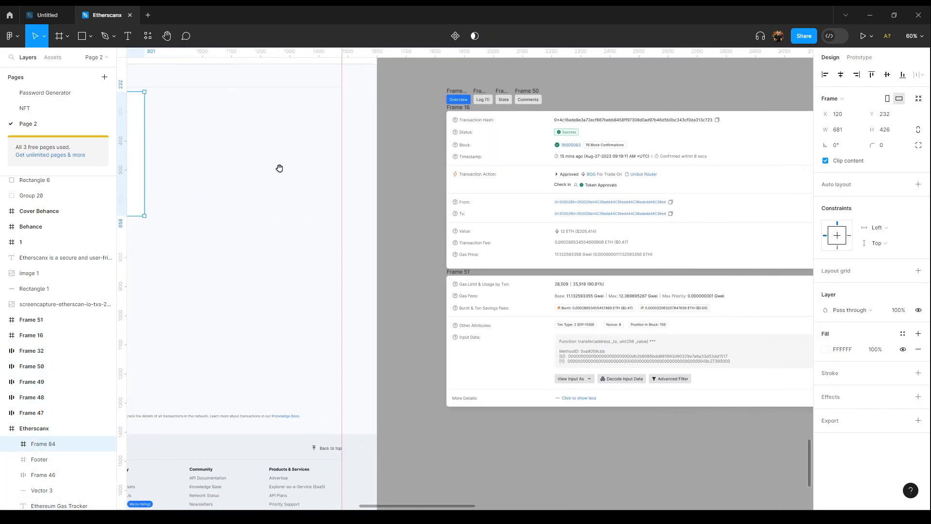
# Step: Check the pasted transaction panel's width and spacing, then reselect the new frame
pyautogui.click(463, 108)
pyautogui.moveTo(579, 270); pyautogui.dragTo(481, 262)
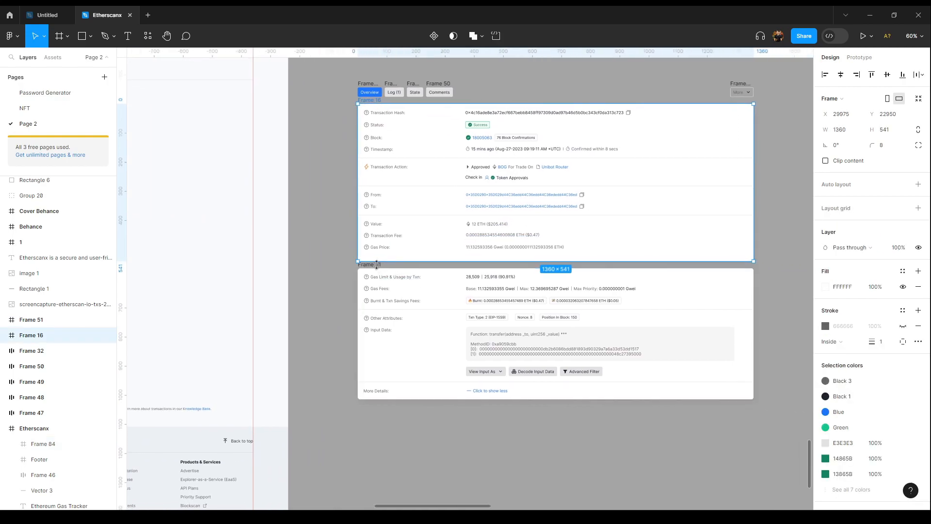
pyautogui.press('alt')
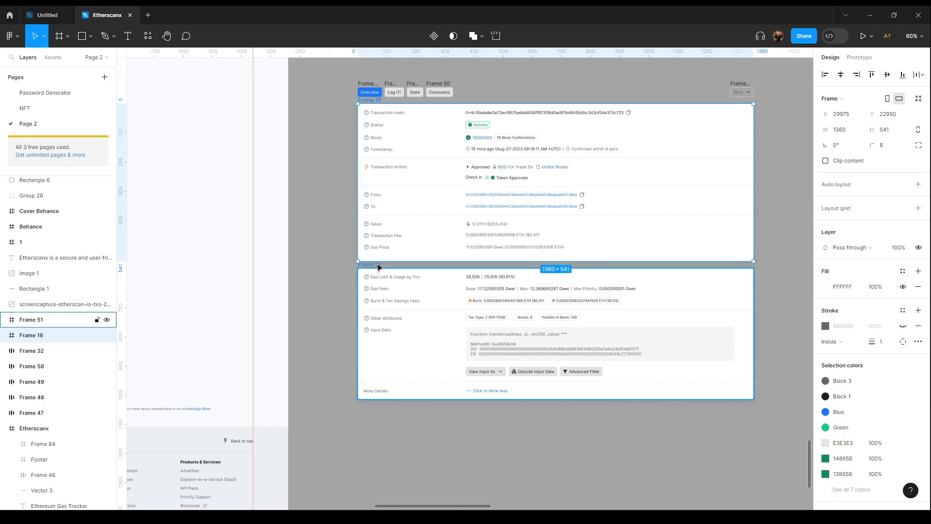
pyautogui.moveTo(276, 203); pyautogui.dragTo(651, 237)
pyautogui.scroll(2, 582, 235)
pyautogui.hscroll(-2, 582, 235)
pyautogui.click(410, 255)
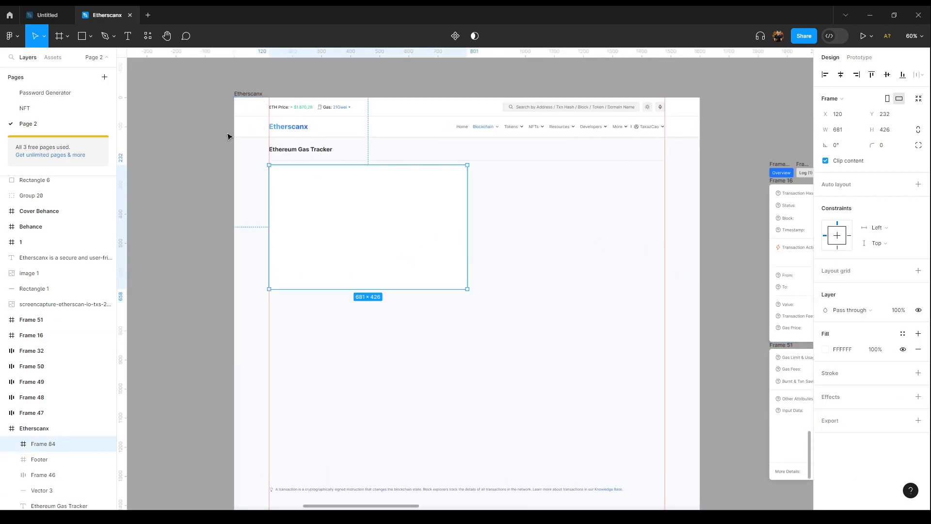
# Step: Stretch the new frame to 1360 wide across the page's content area
pyautogui.moveTo(427, 236); pyautogui.dragTo(667, 245)
pyautogui.press('alt')
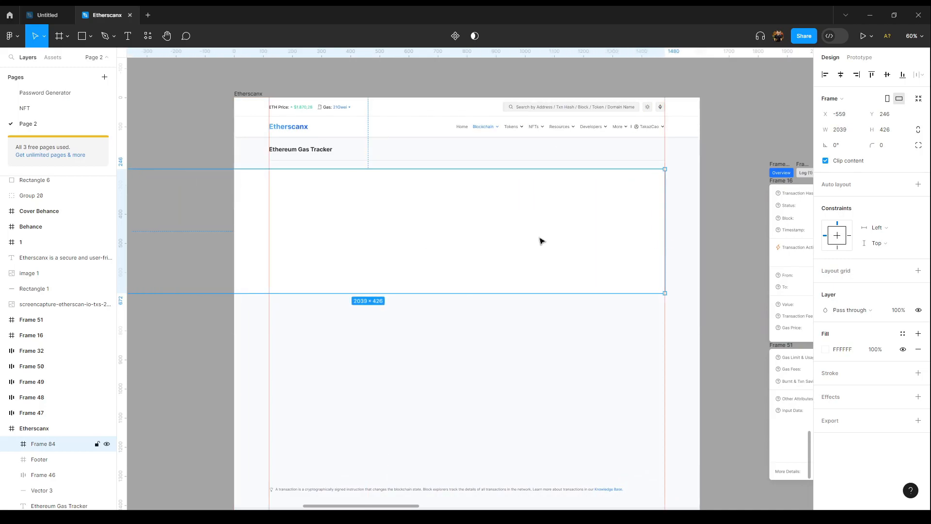
pyautogui.hotkey('ctrl', 'z')
pyautogui.scroll(-2, 541, 241)
pyautogui.moveTo(484, 237); pyautogui.dragTo(635, 262)
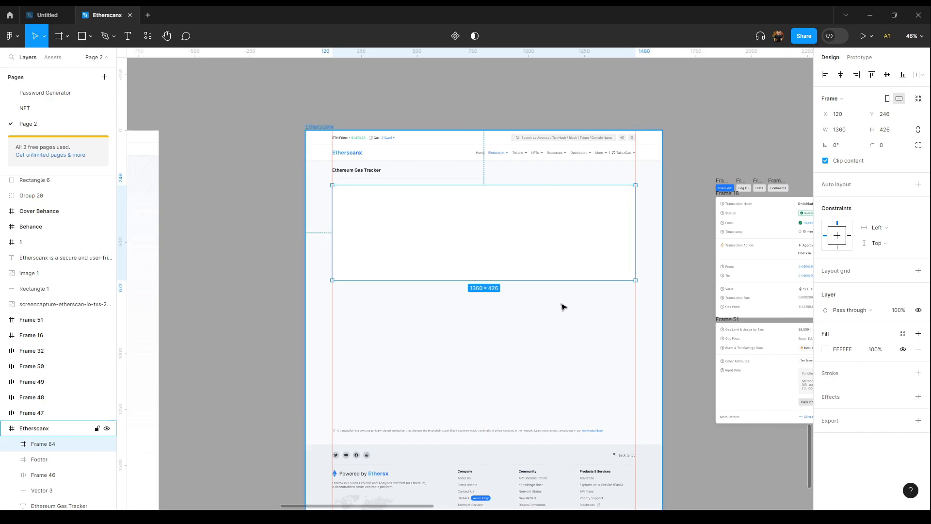
pyautogui.scroll(2, 562, 305)
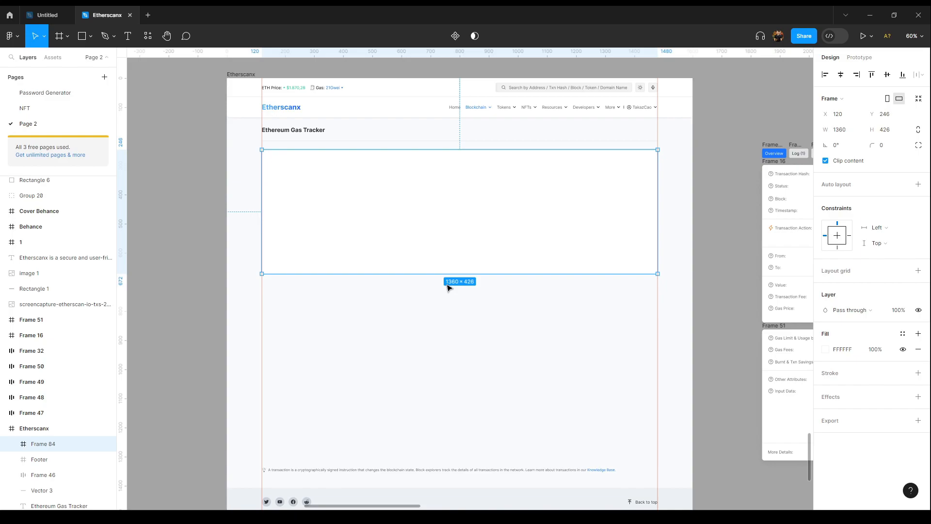
# Step: Set the frame's width to half (1360/2) and duplicate it into the right half of the content area
pyautogui.click(856, 132)
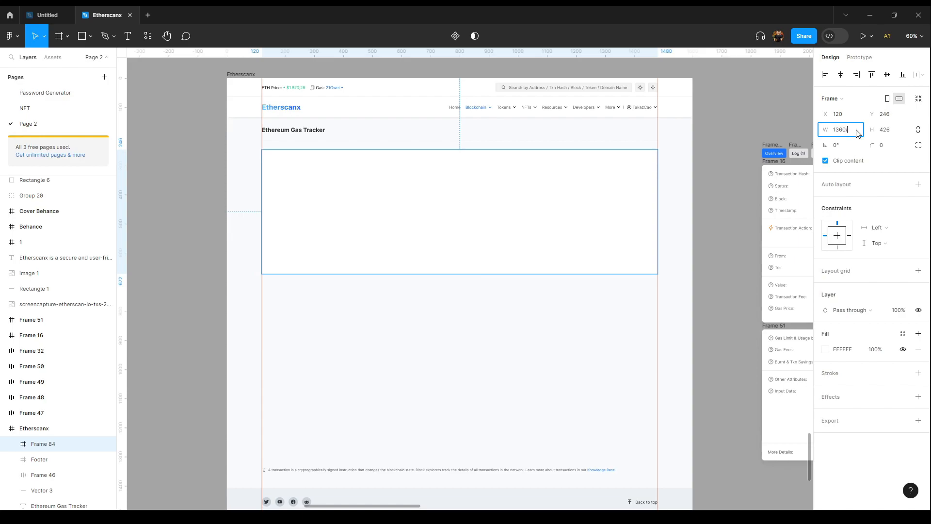
pyautogui.write('/2')
pyautogui.press('Return')
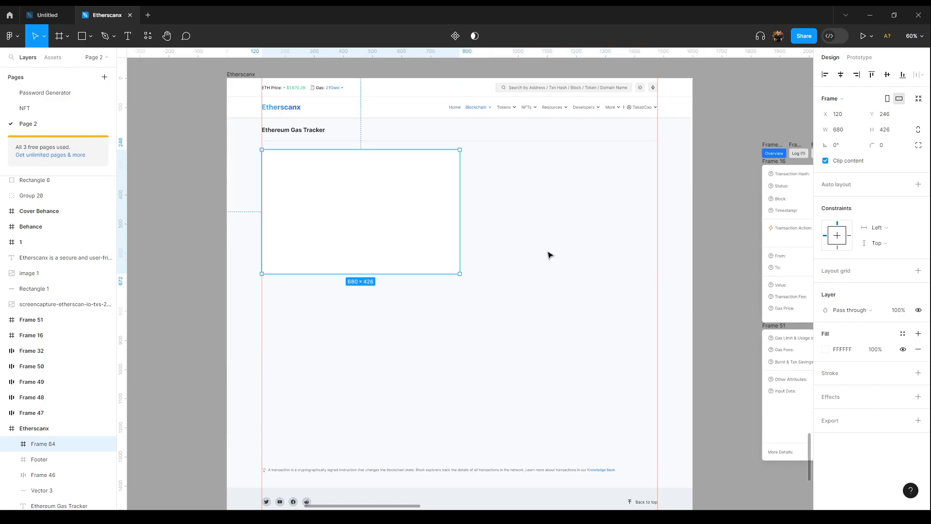
pyautogui.moveTo(409, 213); pyautogui.dragTo(606, 221)
pyautogui.click(551, 301)
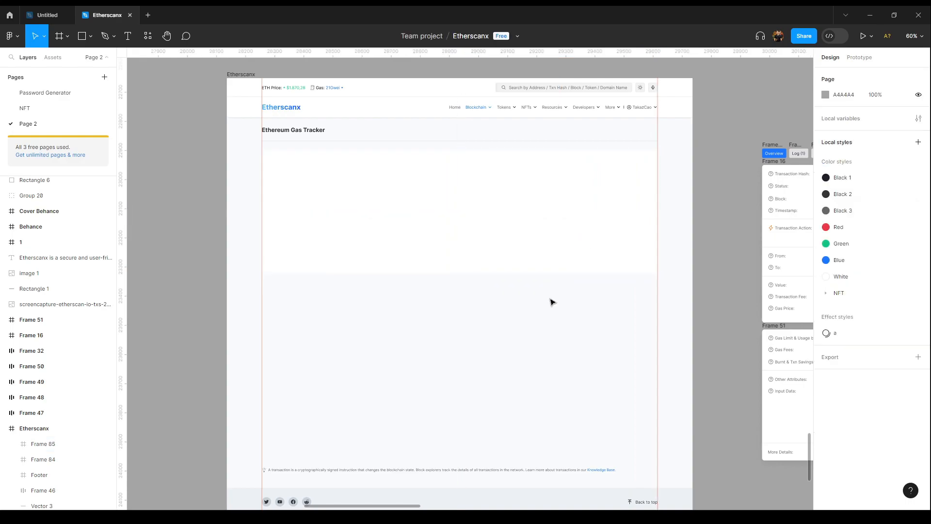
# Step: Draw a small rectangle below the two frames and set its width to 24
pyautogui.click(88, 44)
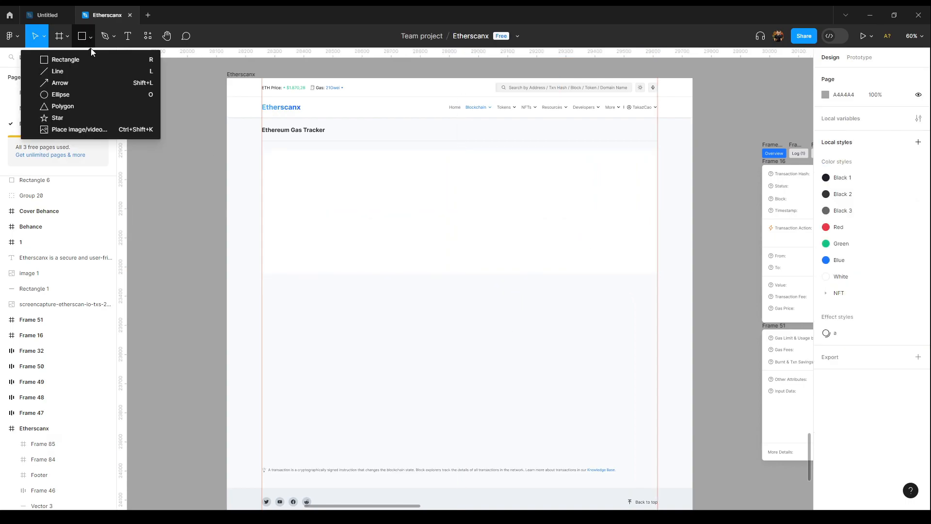
pyautogui.click(44, 59)
pyautogui.moveTo(440, 293); pyautogui.dragTo(470, 309)
pyautogui.click(840, 114)
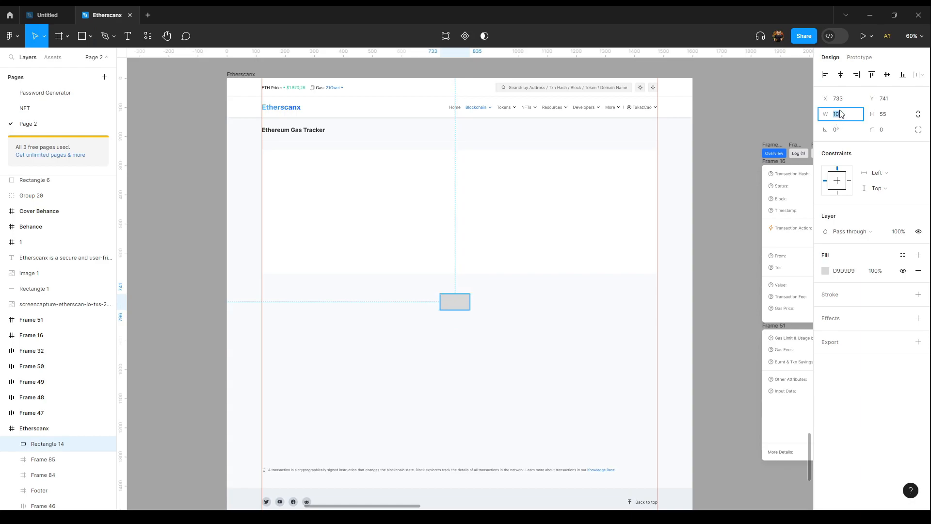
pyautogui.write('24')
pyautogui.press('Return')
# Step: Center the rectangle horizontally and stretch its top up to the frames' top edge, 550 tall
pyautogui.moveTo(512, 329); pyautogui.dragTo(426, 286)
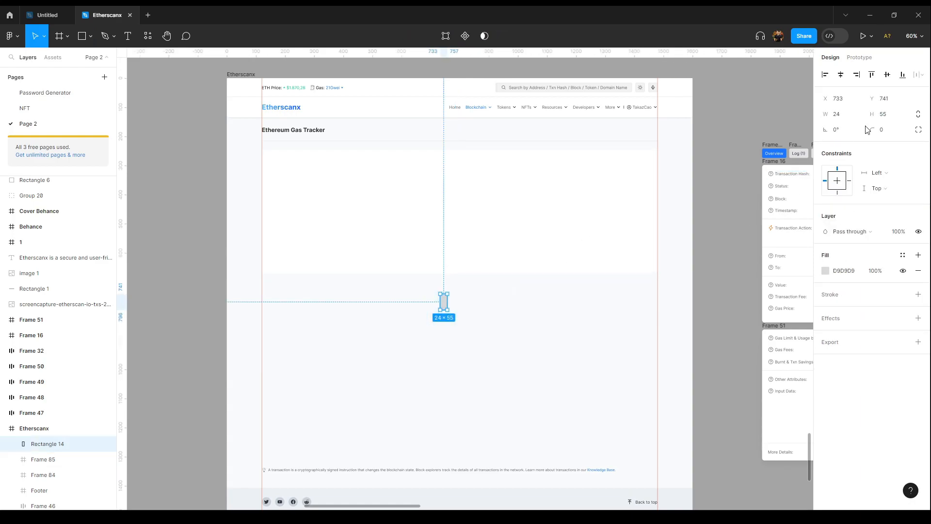
pyautogui.click(842, 77)
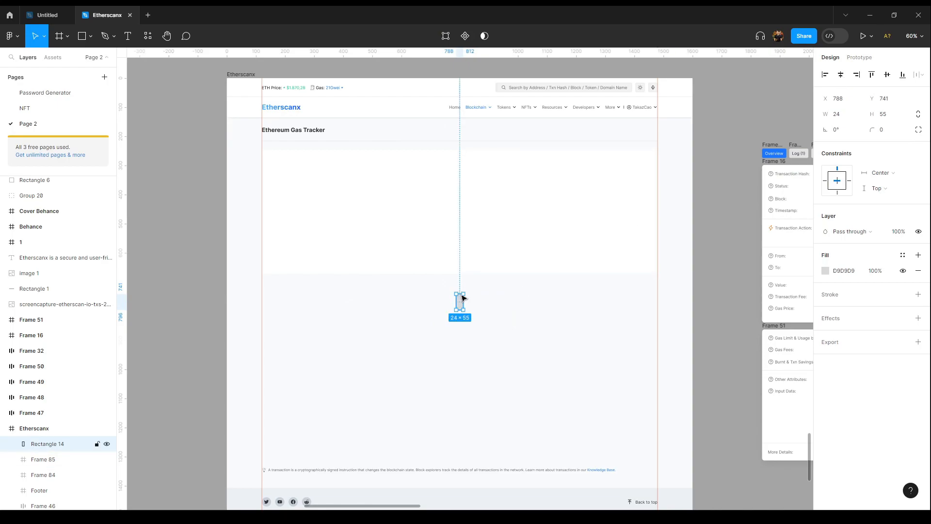
pyautogui.moveTo(458, 291); pyautogui.dragTo(461, 143)
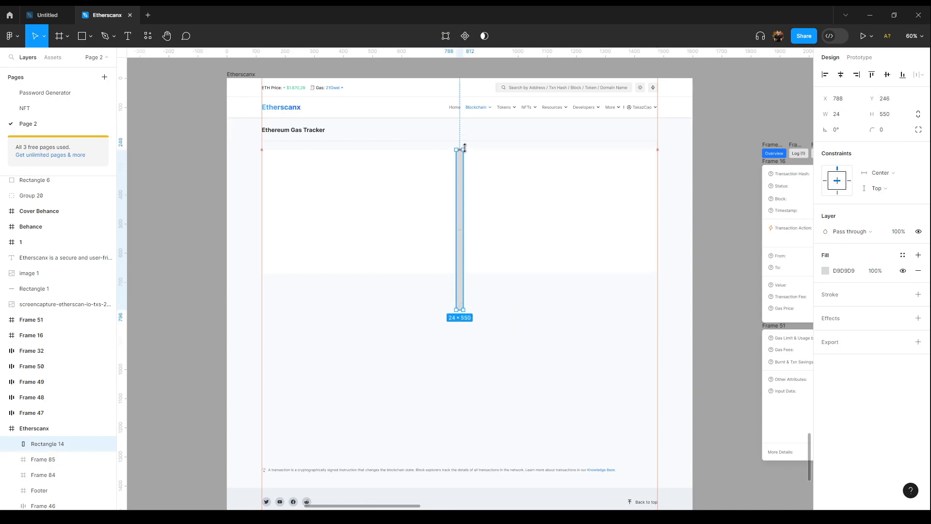
# Step: Narrow the left content frame to 668 wide so it ends at the spacer rectangle
pyautogui.click(422, 204)
pyautogui.scroll(5, 458, 211)
pyautogui.moveTo(470, 207); pyautogui.dragTo(466, 209)
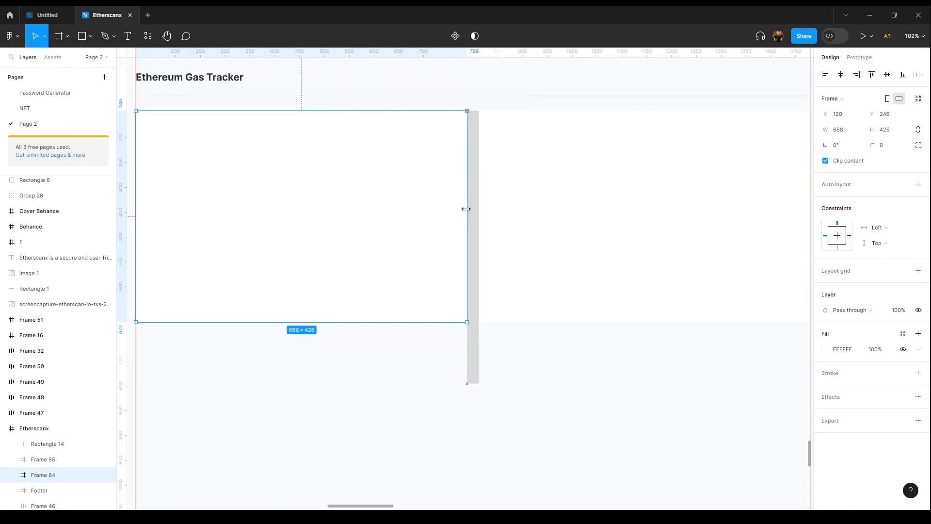
# Step: Copy the left frame, paste it to replace the right frame, and nudge the copy to x 812
pyautogui.rightClick(370, 194)
pyautogui.click(388, 200)
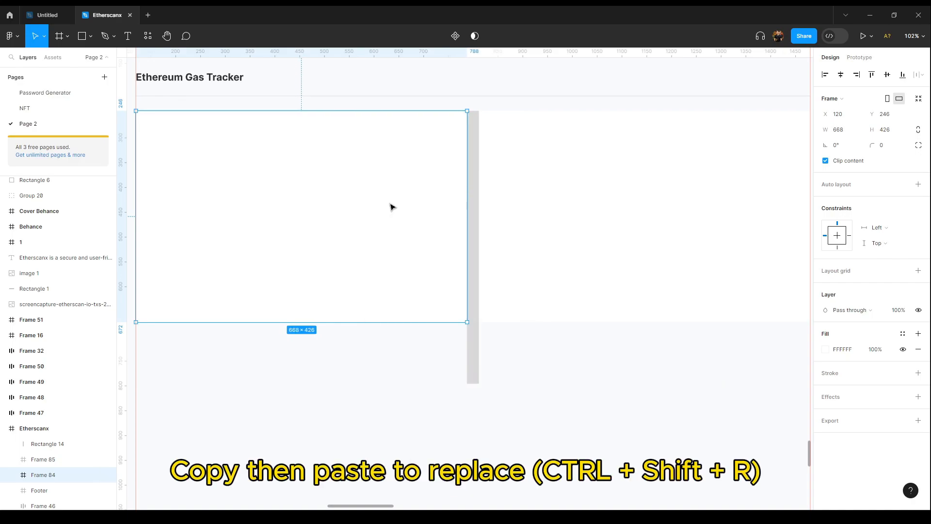
pyautogui.rightClick(543, 193)
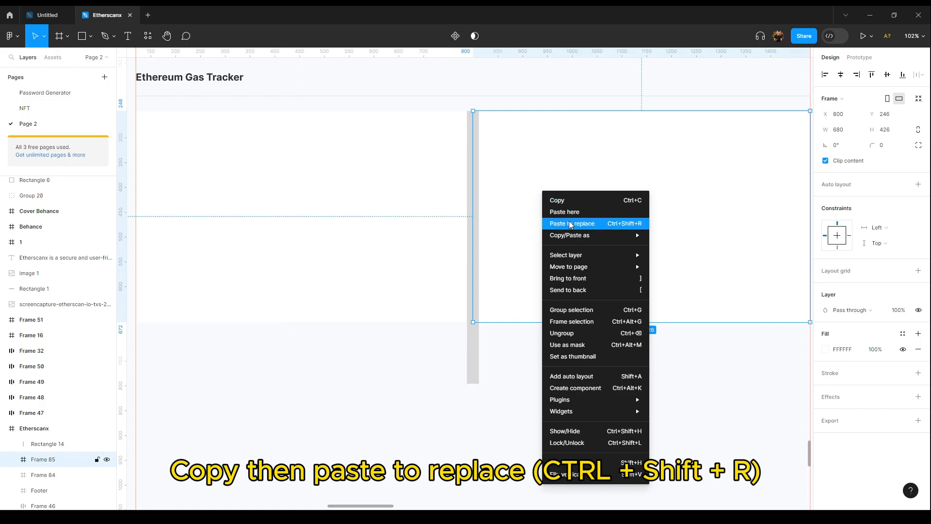
pyautogui.click(571, 224)
pyautogui.hscroll(2, 615, 216)
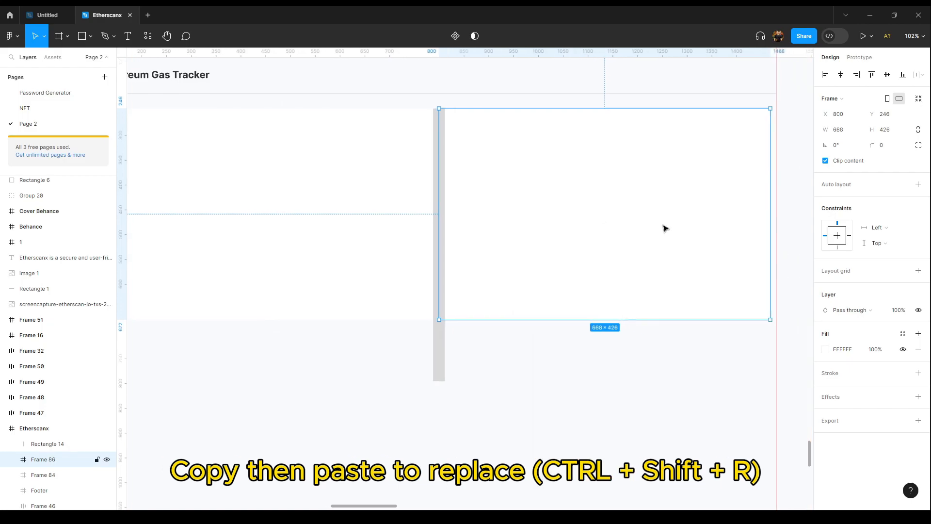
pyautogui.press('Right')
pyautogui.press('Right')
pyautogui.press('Right')
pyautogui.press('Right')
pyautogui.press('Right')
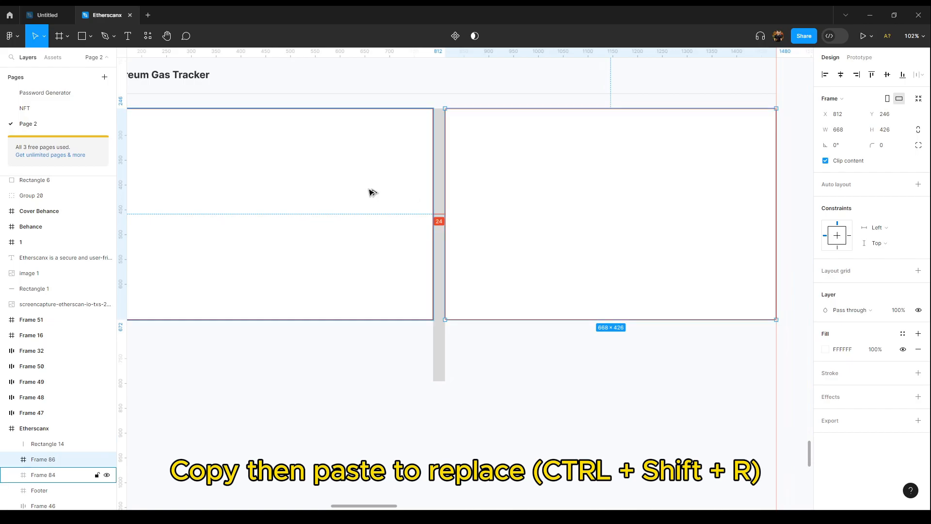
# Step: Delete the spacer rectangle between the two frames
pyautogui.click(439, 344)
pyautogui.press('Delete')
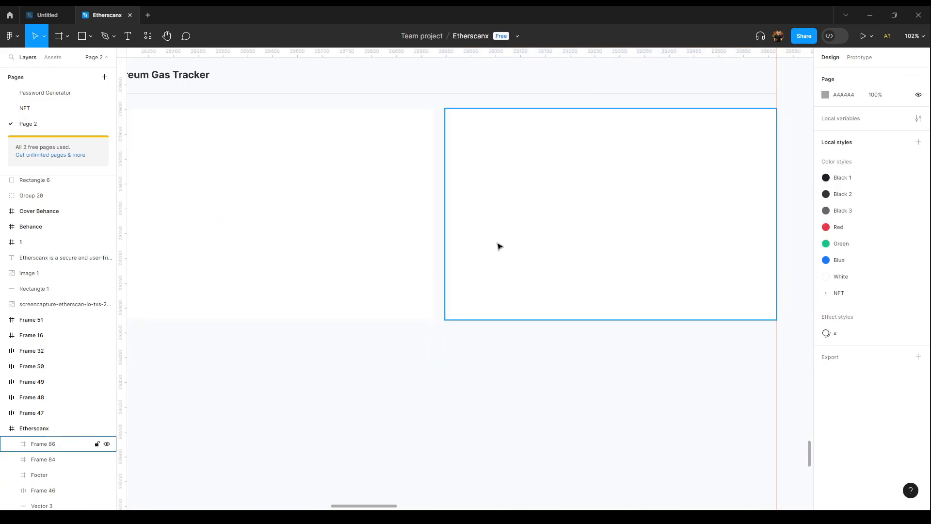
pyautogui.click(392, 235)
pyautogui.scroll(-3, 392, 235)
pyautogui.scroll(-3, 406, 235)
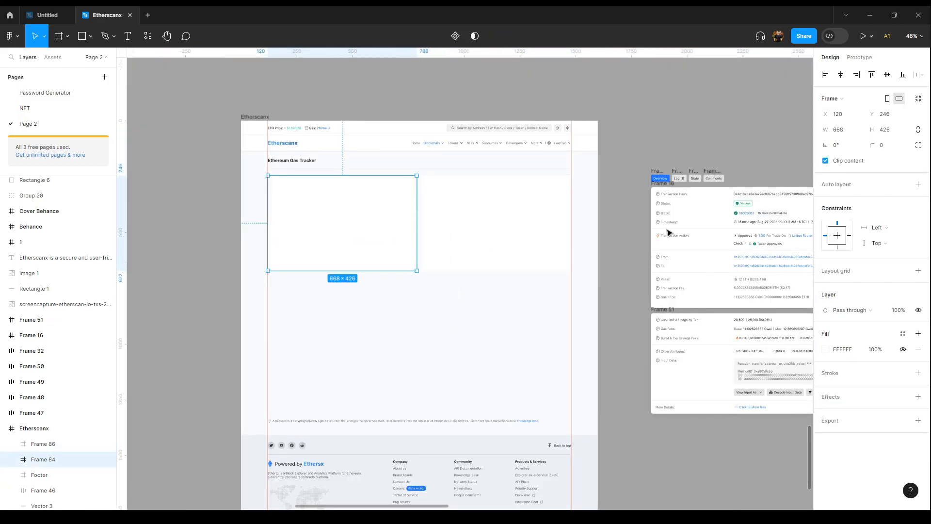
# Step: Copy the reference transaction card's style and paste it onto the left frame
pyautogui.click(667, 187)
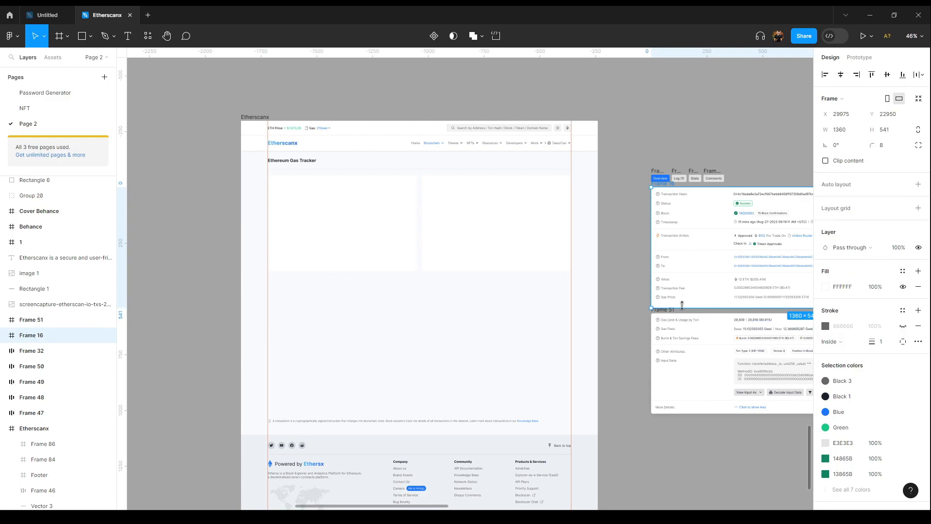
pyautogui.moveTo(619, 254); pyautogui.dragTo(484, 281)
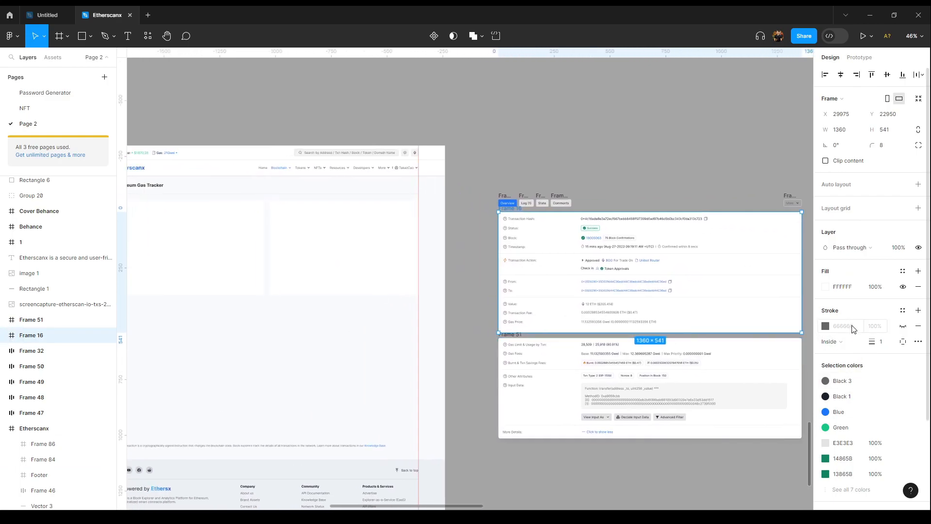
pyautogui.scroll(-3, 859, 331)
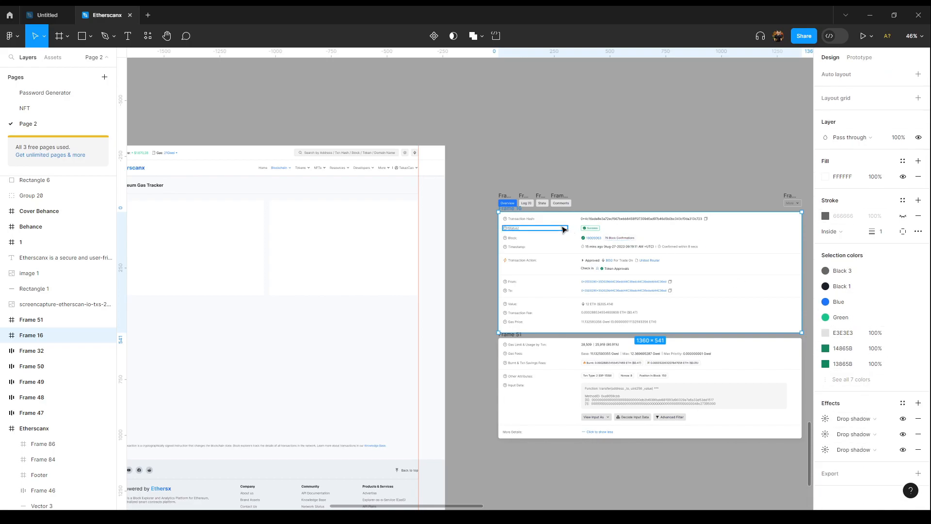
pyautogui.click(4, 335)
pyautogui.click(43, 351)
pyautogui.hotkey('ctrl', 'a')
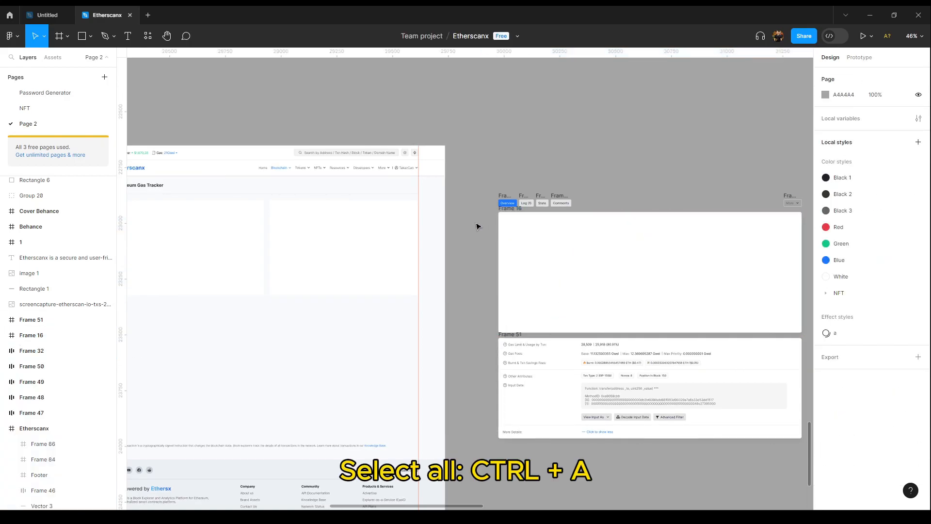
pyautogui.click(507, 208)
pyautogui.scroll(3, 507, 211)
pyautogui.rightClick(507, 208)
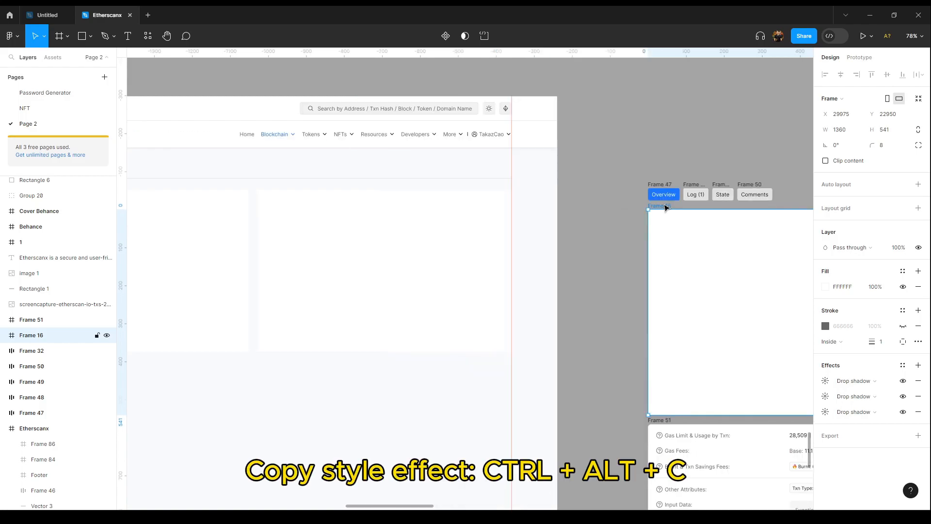
pyautogui.hscroll(-5, 297, 223)
pyautogui.click(415, 226)
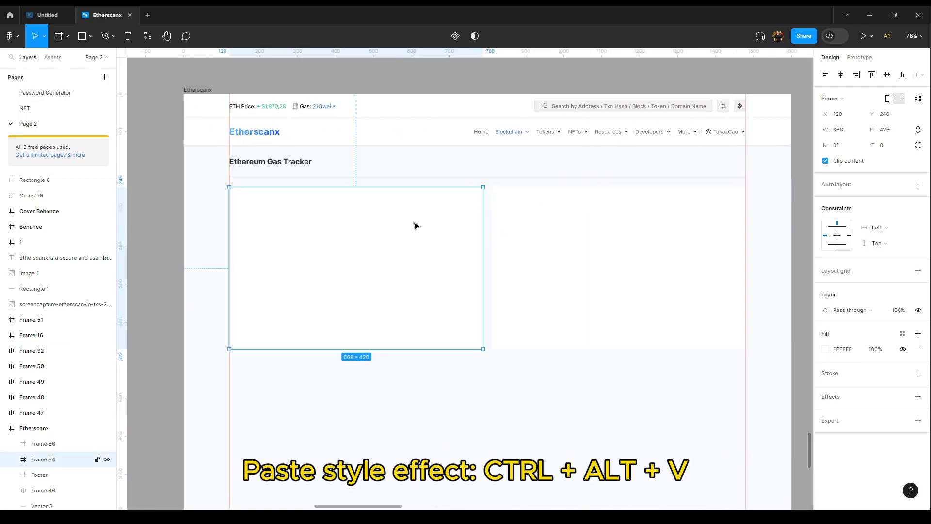
pyautogui.hotkey('ctrl', 'alt', 'v')
pyautogui.click(505, 388)
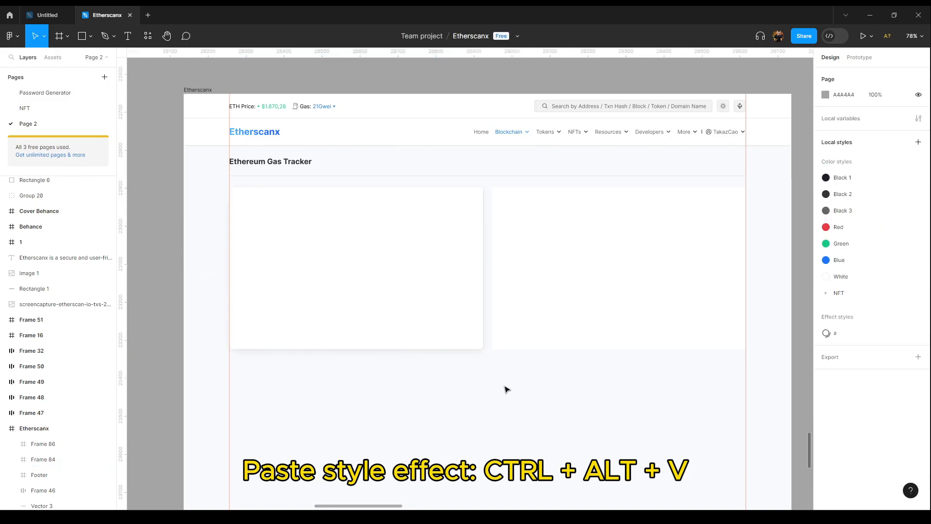
# Step: Undo the style pasted onto the left frame
pyautogui.scroll(2, 474, 356)
pyautogui.scroll(-2, 574, 375)
pyautogui.hotkey('ctrl', 'z')
pyautogui.click(553, 404)
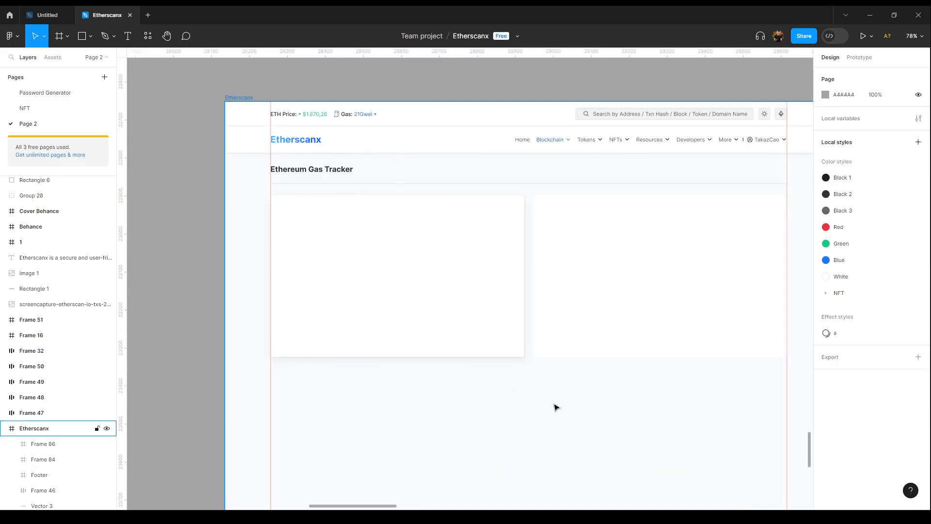
pyautogui.hotkey('ctrl', 'z')
pyautogui.hotkey('ctrl', 'z')
# Step: Copy the reference card's shadow and stroke style and paste it onto the left frame
pyautogui.hscroll(5, 634, 394)
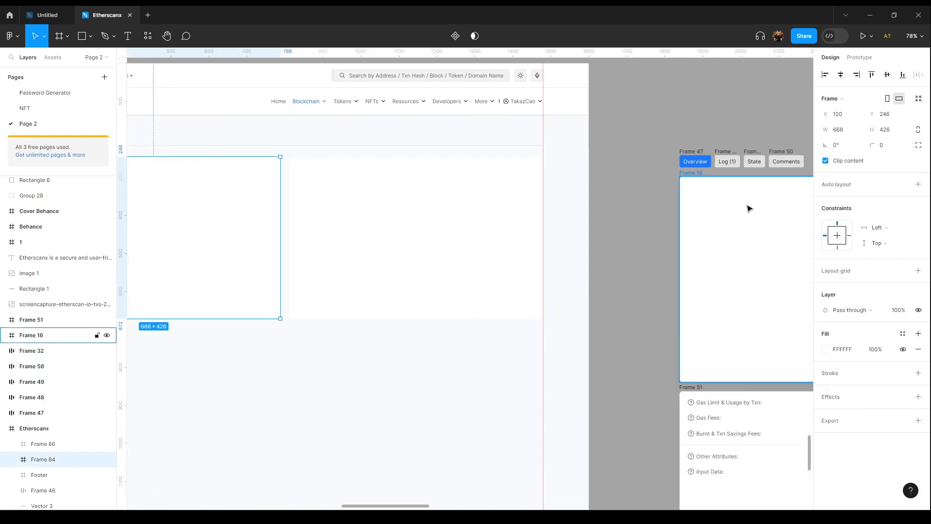
pyautogui.click(686, 178)
pyautogui.hscroll(2, 665, 308)
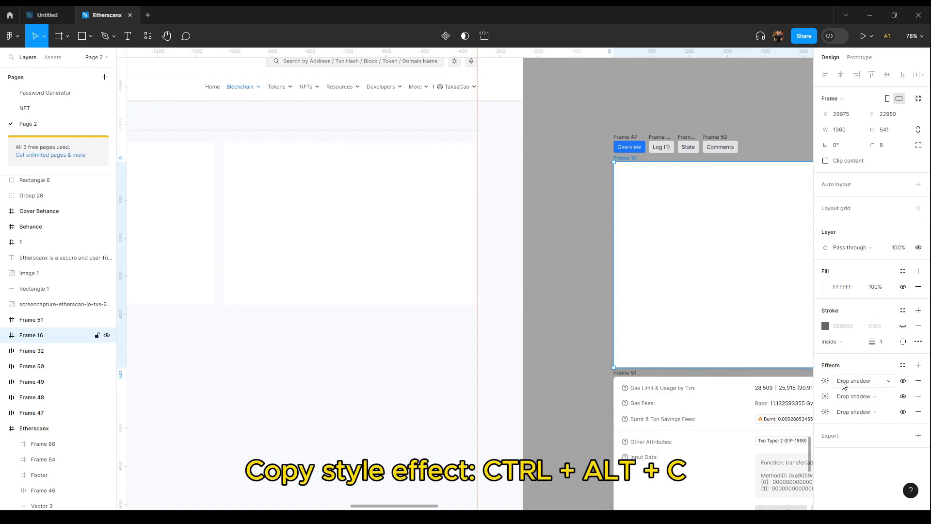
pyautogui.moveTo(356, 312); pyautogui.dragTo(611, 318)
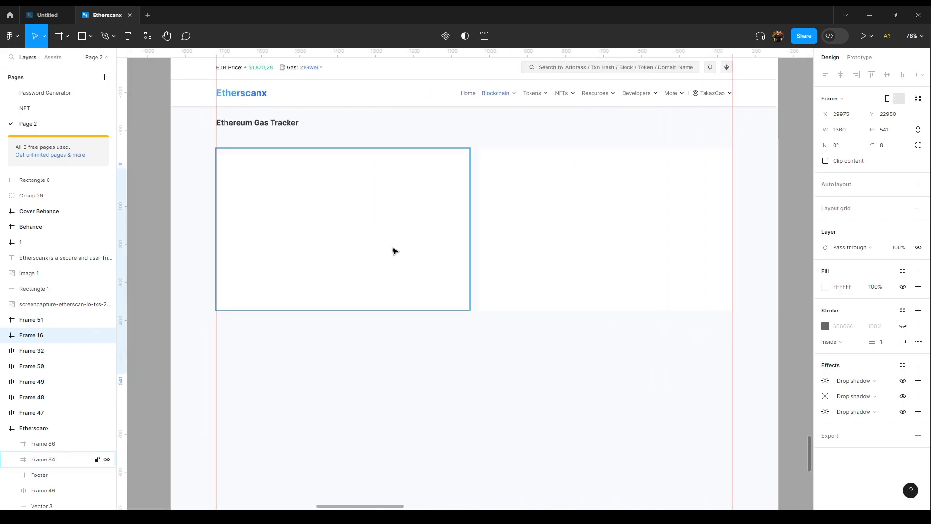
pyautogui.click(392, 251)
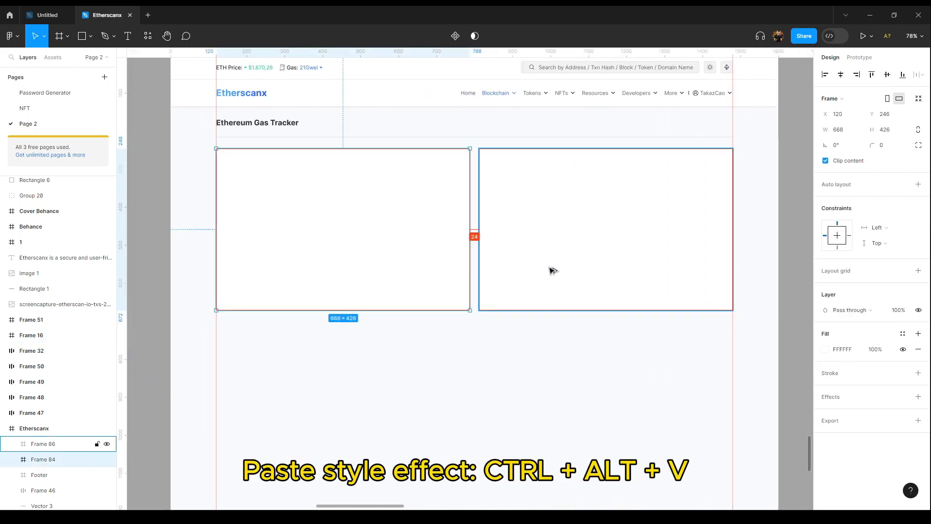
pyautogui.hotkey('ctrl', 'alt', 'v')
pyautogui.click(546, 375)
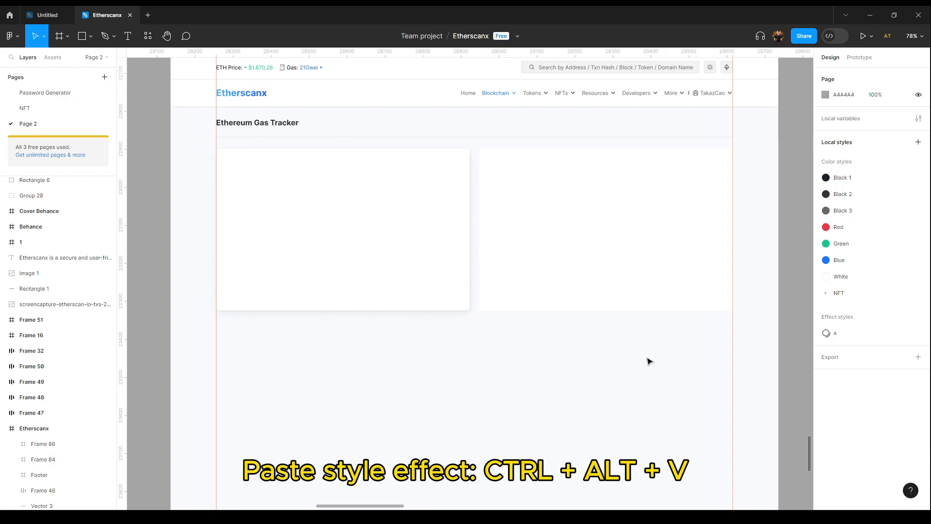
# Step: Paste the same copied style onto the right frame
pyautogui.click(453, 254)
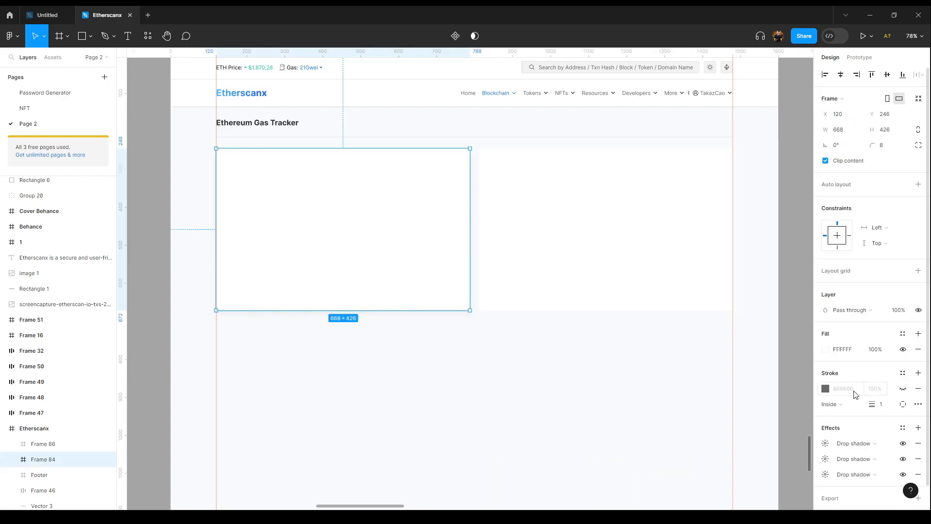
pyautogui.scroll(-1, 857, 427)
pyautogui.click(605, 291)
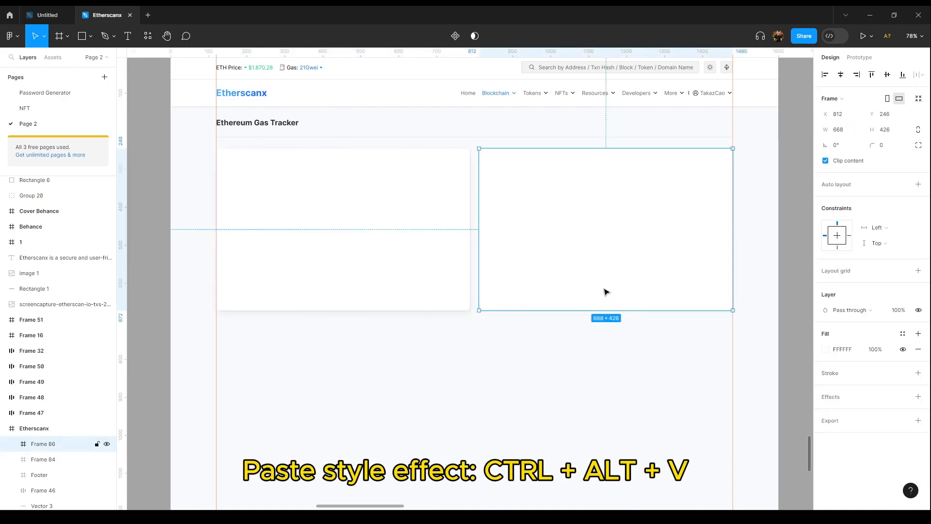
pyautogui.hotkey('ctrl', 'alt', 'v')
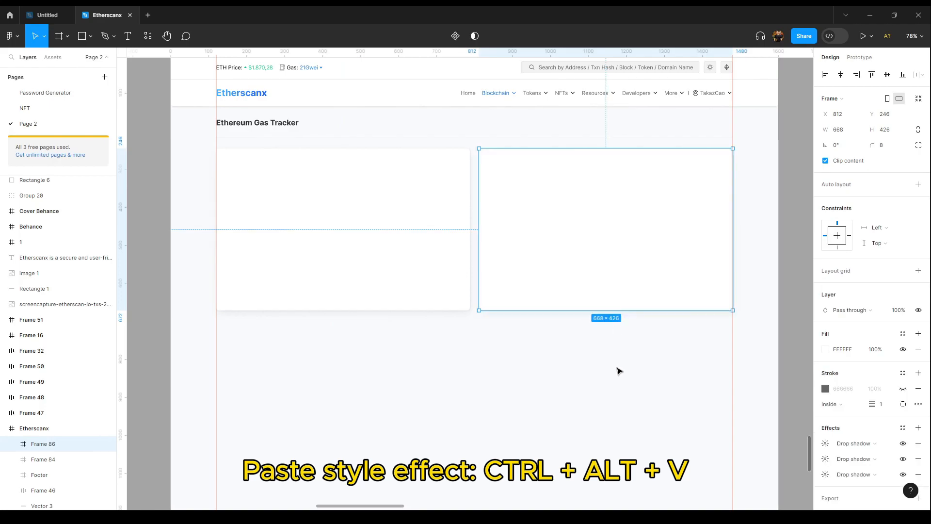
pyautogui.click(613, 376)
pyautogui.moveTo(649, 370); pyautogui.dragTo(609, 356)
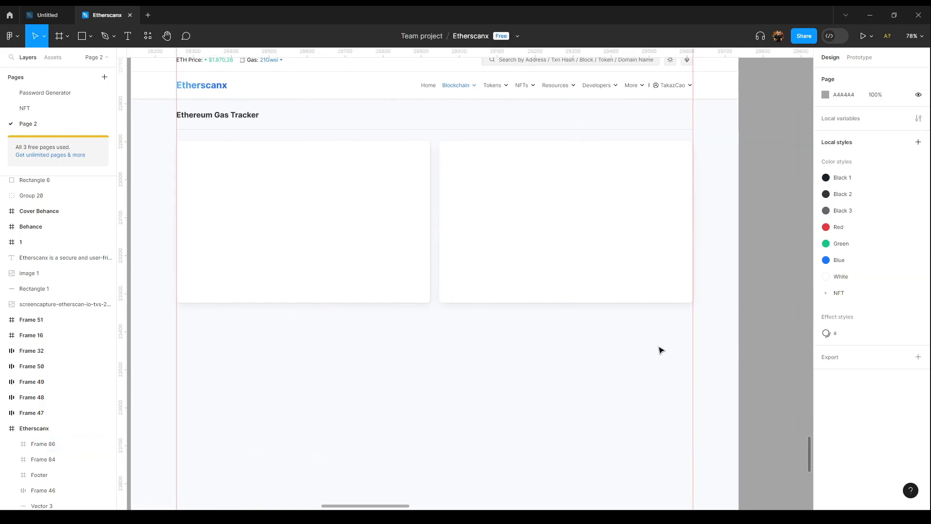
# Step: Hide the editor interface to preview the two cards, then restore it
pyautogui.rightClick(777, 257)
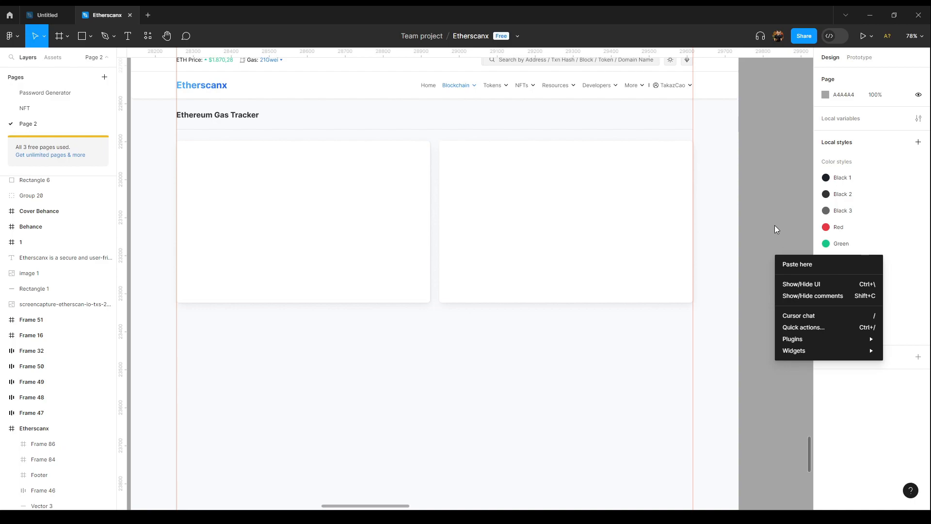
pyautogui.rightClick(768, 193)
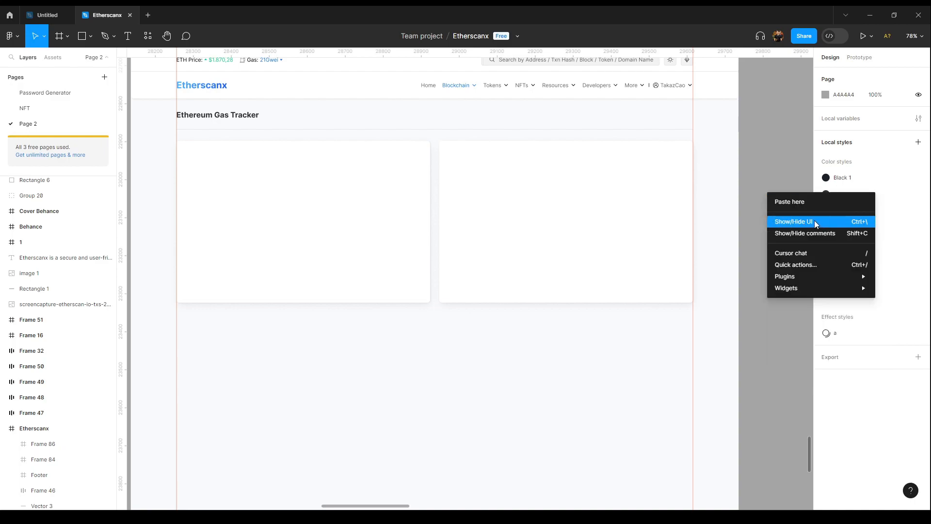
pyautogui.click(867, 224)
pyautogui.rightClick(786, 212)
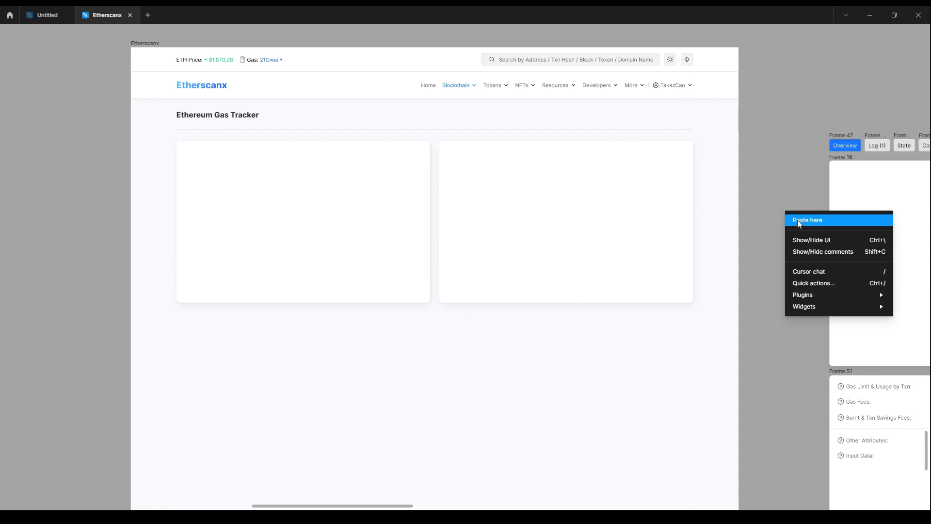
pyautogui.click(818, 240)
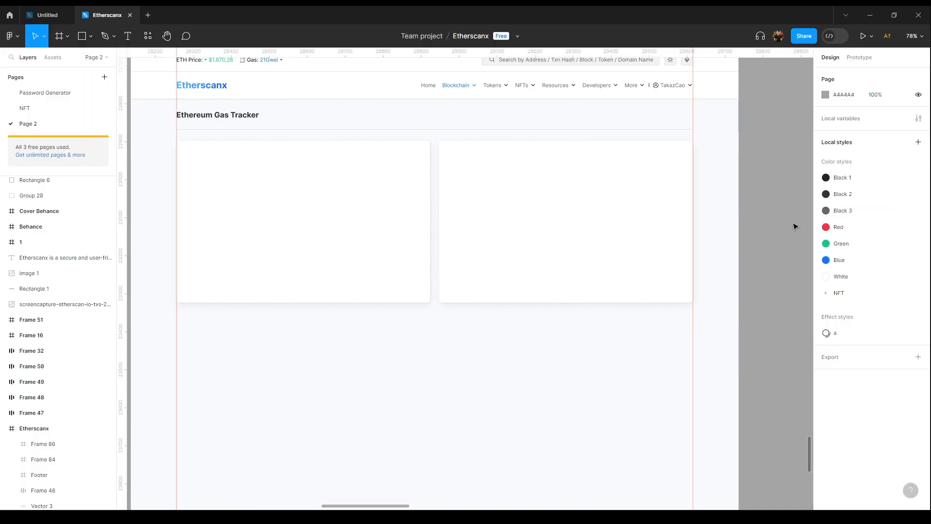
pyautogui.scroll(-3, 755, 207)
pyautogui.hscroll(2, 318, 297)
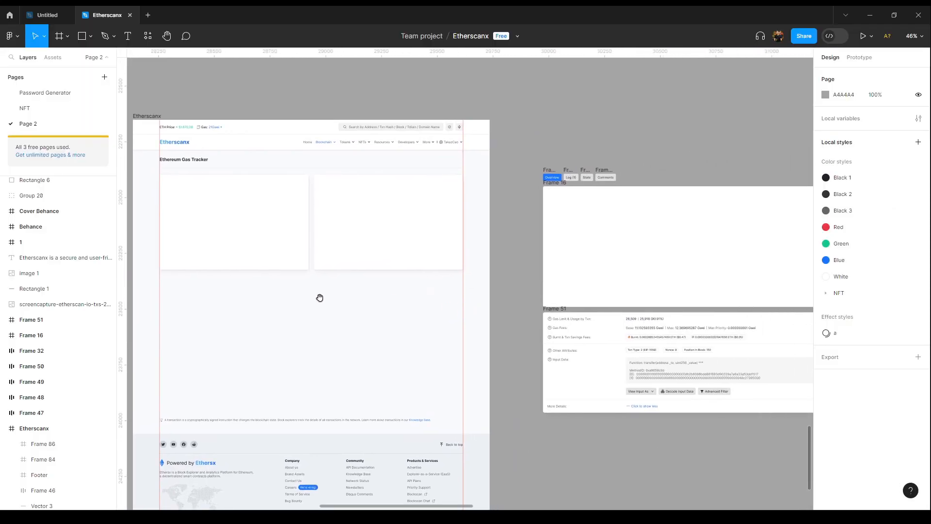
pyautogui.hscroll(-5, 534, 232)
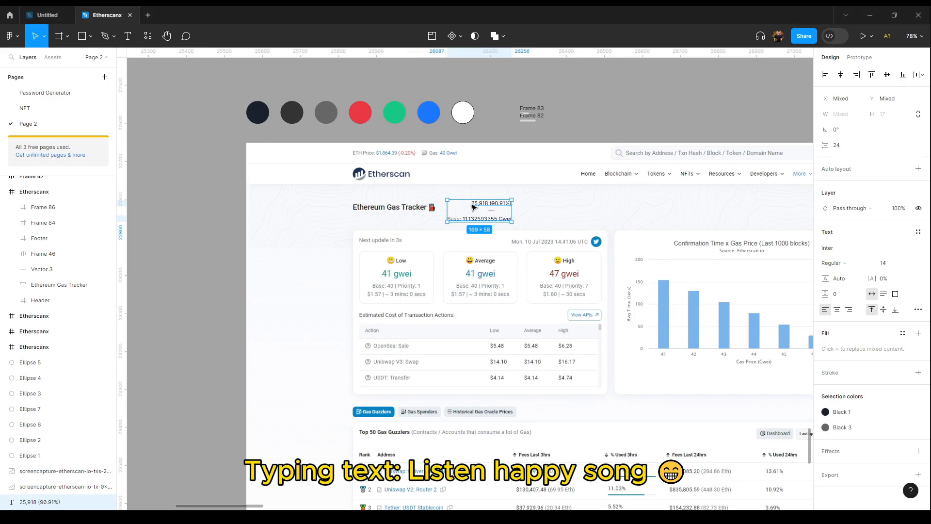
# Step: Add a text reading "Next update in 13s" beside the Ethereum Gas Tracker title
pyautogui.doubleClick(474, 206)
pyautogui.write('Next update in 13s')
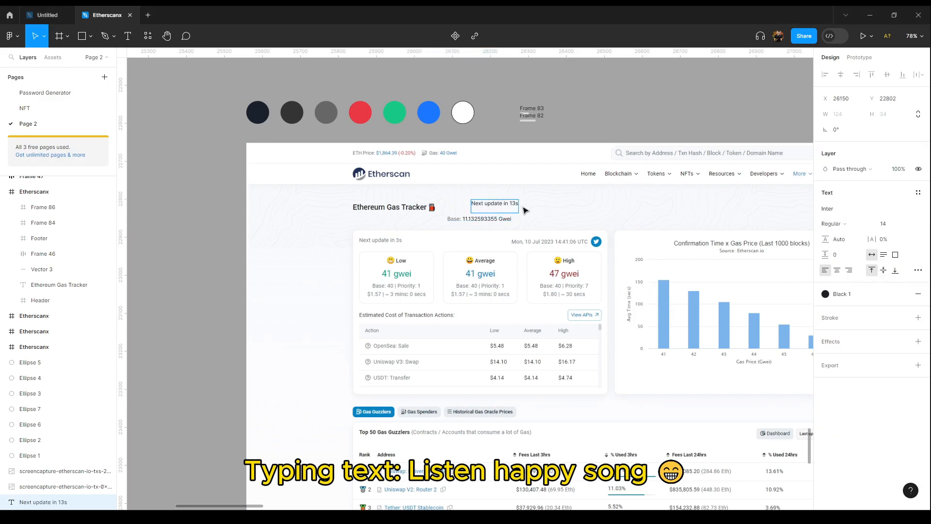
pyautogui.press('Escape')
pyautogui.scroll(3, 509, 203)
pyautogui.moveTo(490, 204); pyautogui.dragTo(514, 195)
# Step: Paste the timestamp text "Wed, 13 Sep 2023 15:28:50 UTC" and align it on the title row
pyautogui.doubleClick(577, 205)
pyautogui.hotkey('ctrl', 'v')
pyautogui.press('Escape')
pyautogui.moveTo(507, 209); pyautogui.dragTo(550, 210)
pyautogui.moveTo(438, 206); pyautogui.dragTo(417, 207)
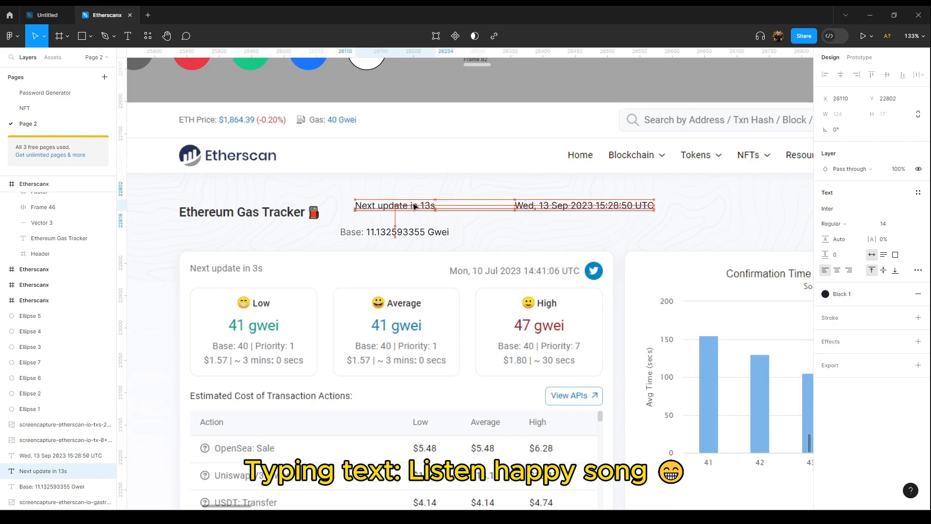
pyautogui.moveTo(534, 207); pyautogui.dragTo(555, 206)
# Step: Duplicate a text below the title and set it to Low
pyautogui.scroll(-2, 555, 206)
pyautogui.click(557, 129)
pyautogui.scroll(1, 503, 194)
pyautogui.moveTo(451, 209); pyautogui.dragTo(421, 232)
pyautogui.click(582, 118)
pyautogui.doubleClick(311, 231)
pyautogui.write('Low')
pyautogui.press('Escape')
# Step: Set two more label texts beside it to Average and High
pyautogui.scroll(2, 270, 231)
pyautogui.doubleClick(333, 231)
pyautogui.write('Average')
pyautogui.press('Escape')
pyautogui.doubleClick(421, 232)
pyautogui.write('High')
pyautogui.scroll(1, 488, 233)
pyautogui.press('Escape')
pyautogui.scroll(-2, 488, 233)
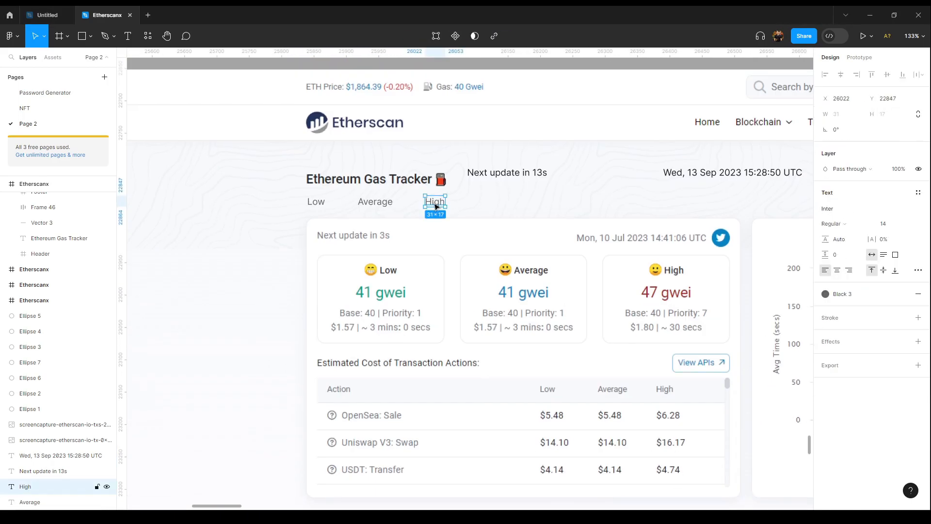
# Step: Move the Low label aside and add a "22 gwei" text below it
pyautogui.click(314, 205)
pyautogui.moveTo(314, 206); pyautogui.dragTo(208, 194)
pyautogui.doubleClick(211, 221)
pyautogui.keyDown('alt'); pyautogui.moveTo(210, 193); pyautogui.dragTo(197, 243); pyautogui.keyUp('alt')
pyautogui.write('22 gwei')
pyautogui.press('Escape')
# Step: Add texts reading "Base: 40" and "Priority: 1" under the gwei value
pyautogui.doubleClick(222, 243)
pyautogui.write('Base: 40')
pyautogui.press('Escape')
pyautogui.keyDown('alt'); pyautogui.moveTo(197, 244); pyautogui.dragTo(251, 268); pyautogui.keyUp('alt')
pyautogui.doubleClick(248, 243)
pyautogui.write('Priority: 1')
pyautogui.press('Escape')
# Step: Set another text to "$0.68 | ~ 3 mins: 0 secs" below them
pyautogui.doubleClick(250, 265)
pyautogui.write('$0.68 | ~ 3 mins: 0 secs')
pyautogui.press('Escape')
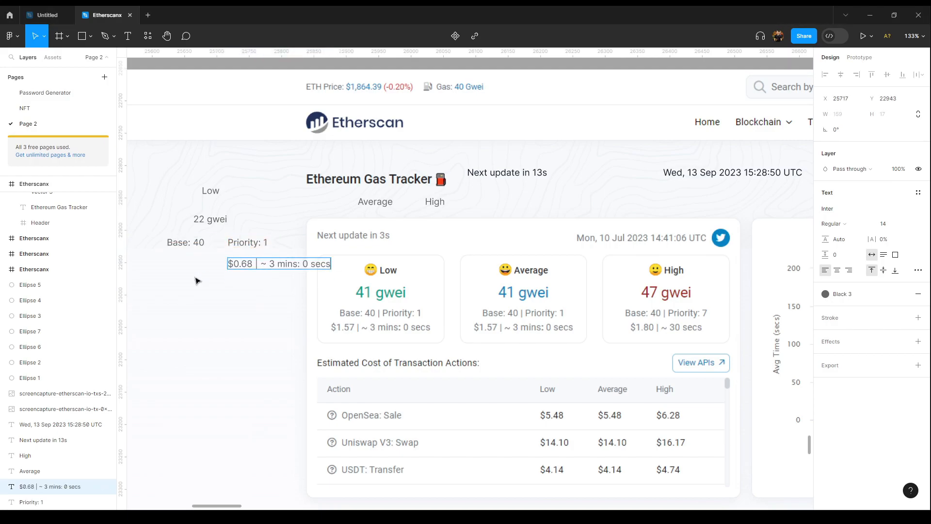
# Step: Arrange the Low label, gwei value, base, priority and cost texts into a centred stack
pyautogui.moveTo(198, 279); pyautogui.dragTo(351, 280)
pyautogui.moveTo(451, 265); pyautogui.dragTo(399, 265)
pyautogui.keyDown('shift'); pyautogui.click(401, 245); pyautogui.keyUp('shift')
pyautogui.keyDown('shift'); pyautogui.click(342, 244); pyautogui.keyUp('shift')
pyautogui.keyDown('shift'); pyautogui.click(371, 224); pyautogui.keyUp('shift')
pyautogui.keyDown('shift'); pyautogui.click(366, 194); pyautogui.keyUp('shift')
pyautogui.moveTo(367, 199); pyautogui.dragTo(391, 271)
pyautogui.moveTo(397, 285); pyautogui.dragTo(364, 268)
# Step: Increase the Low label's font size by three steps
pyautogui.click(362, 259)
pyautogui.click(883, 224)
pyautogui.press('Up')
pyautogui.press('Up')
pyautogui.press('Up')
pyautogui.press('Up')
pyautogui.press('Up')
# Step: Change the gwei value to 41 gwei and enlarge its font by three steps
pyautogui.doubleClick(434, 231)
pyautogui.write('41')
pyautogui.press('Escape')
pyautogui.scroll(5, 436, 234)
pyautogui.click(866, 224)
pyautogui.click(896, 229)
pyautogui.click(893, 228)
pyautogui.press('Up')
pyautogui.press('Up')
pyautogui.press('Up')
pyautogui.press('Up')
pyautogui.press('Up')
pyautogui.scroll(-2, 364, 268)
# Step: Move the Low card texts over the reference card to match its layout
pyautogui.moveTo(280, 264); pyautogui.dragTo(412, 268)
pyautogui.moveTo(305, 228); pyautogui.dragTo(505, 232)
pyautogui.moveTo(204, 311); pyautogui.dragTo(455, 308)
pyautogui.moveTo(289, 313); pyautogui.dragTo(513, 310)
pyautogui.scroll(4, 491, 299)
# Step: Draw a short vertical divider line with the Pen tool
pyautogui.press('p')
pyautogui.click(482, 299)
pyautogui.click(482, 330)
pyautogui.press('Escape')
pyautogui.press('Escape')
# Step: Position the divider and cost texts against the reference card's layout
pyautogui.scroll(-4, 359, 295)
pyautogui.moveTo(272, 295); pyautogui.dragTo(517, 295)
pyautogui.moveTo(420, 337); pyautogui.dragTo(655, 332)
pyautogui.scroll(4, 645, 327)
pyautogui.moveTo(636, 239); pyautogui.dragTo(558, 292)
pyautogui.click(533, 331)
pyautogui.scroll(-4, 558, 315)
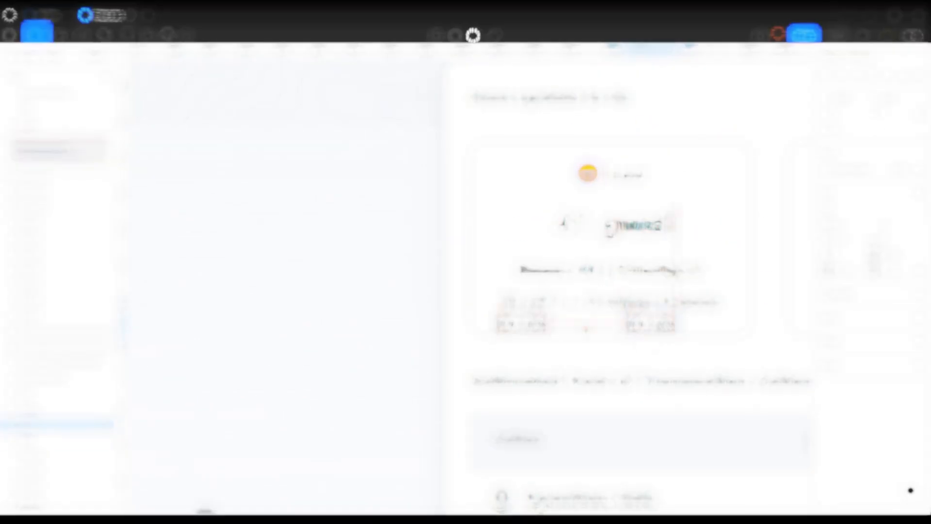
# Step: Split the cost line into separate $0.68 and ~ 3 mins: 0 secs texts and place them over the reference card
pyautogui.doubleClick(650, 326)
pyautogui.hotkey('ctrl', 'v')
pyautogui.press('Escape')
pyautogui.moveTo(687, 332); pyautogui.dragTo(630, 312)
pyautogui.moveTo(516, 327); pyautogui.dragTo(522, 304)
pyautogui.scroll(-3, 610, 307)
pyautogui.scroll(-3, 616, 310)
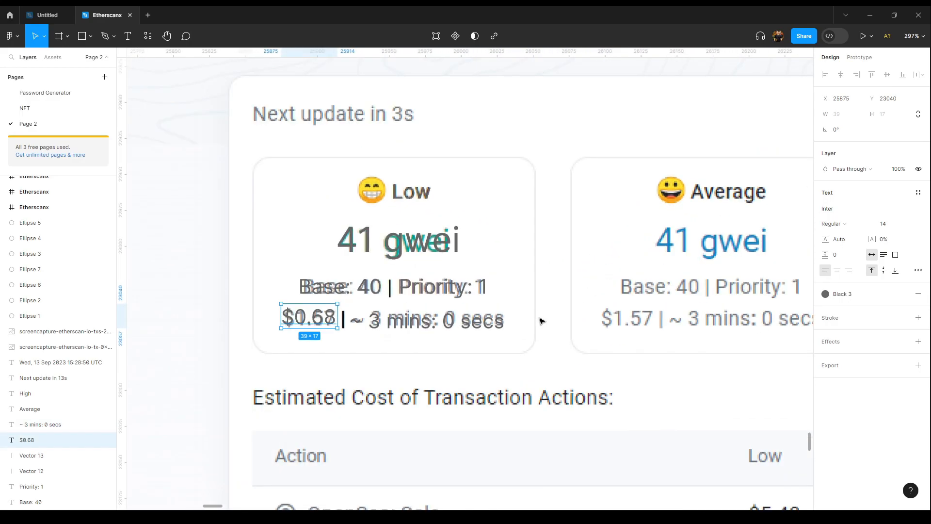
pyautogui.click(548, 309)
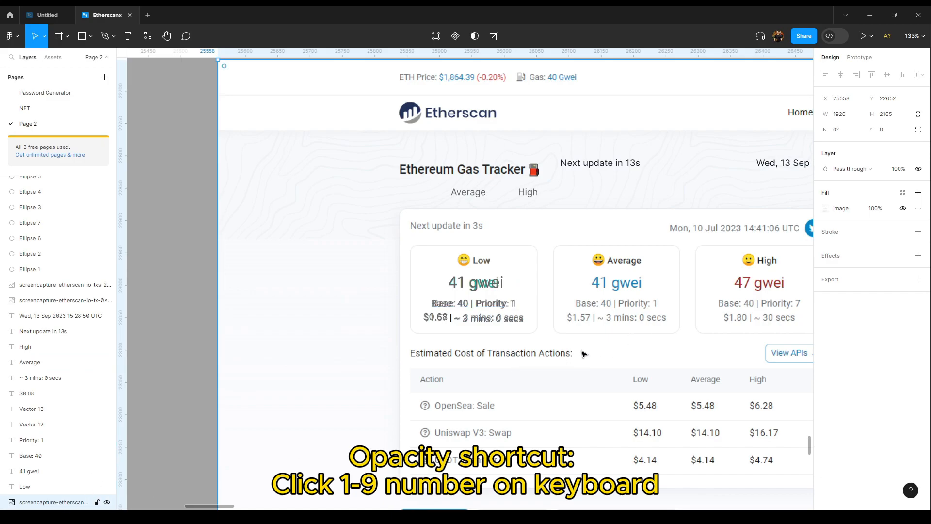
# Step: Adjust the reference screenshot layer's opacity through several values, settling on 80%
pyautogui.scroll(-5, 583, 354)
pyautogui.press('1')
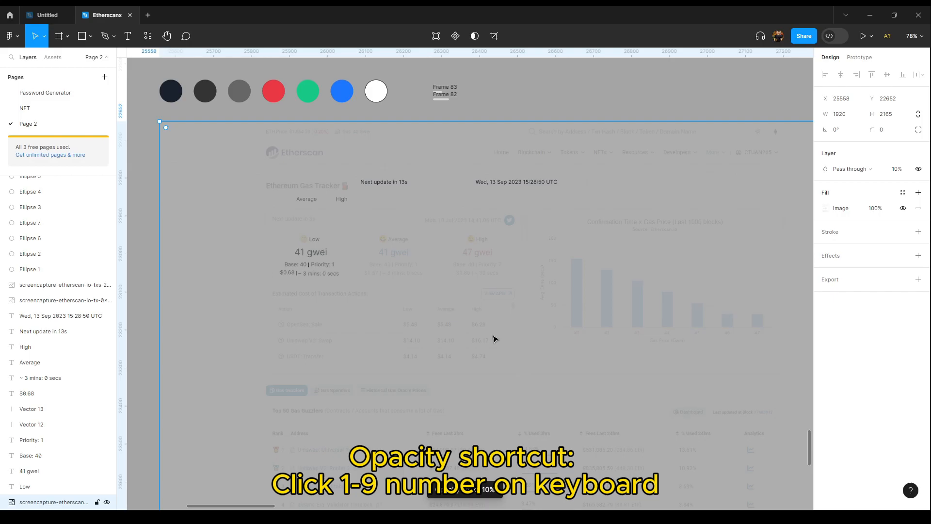
pyautogui.press('3')
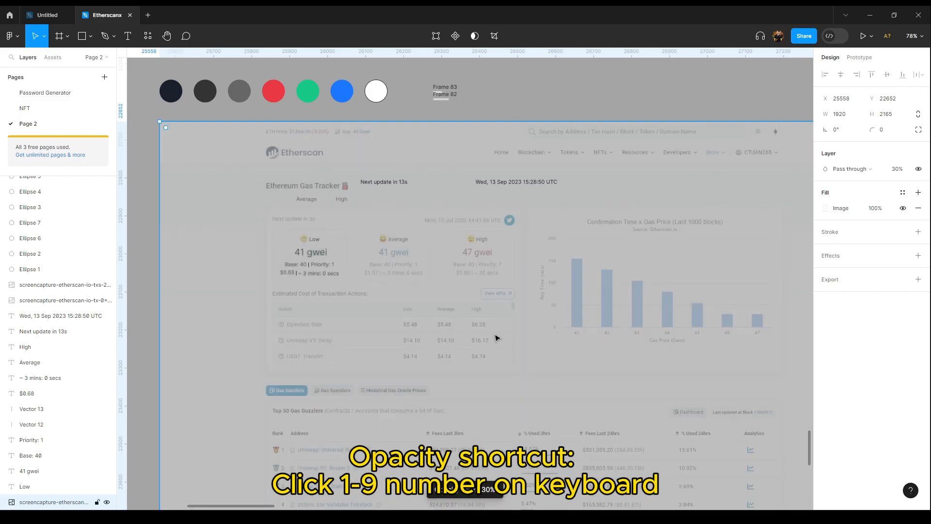
pyautogui.press('6')
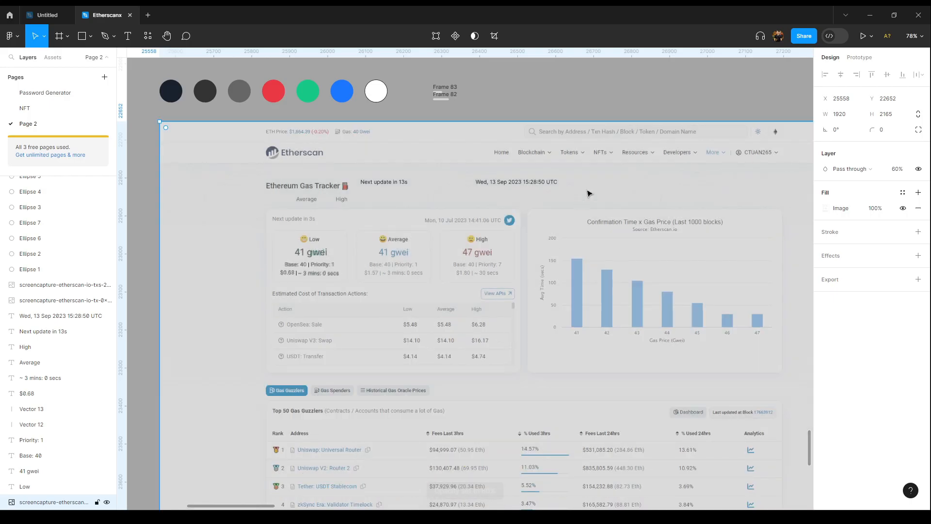
pyautogui.click(891, 170)
pyautogui.moveTo(889, 168); pyautogui.dragTo(27, 191)
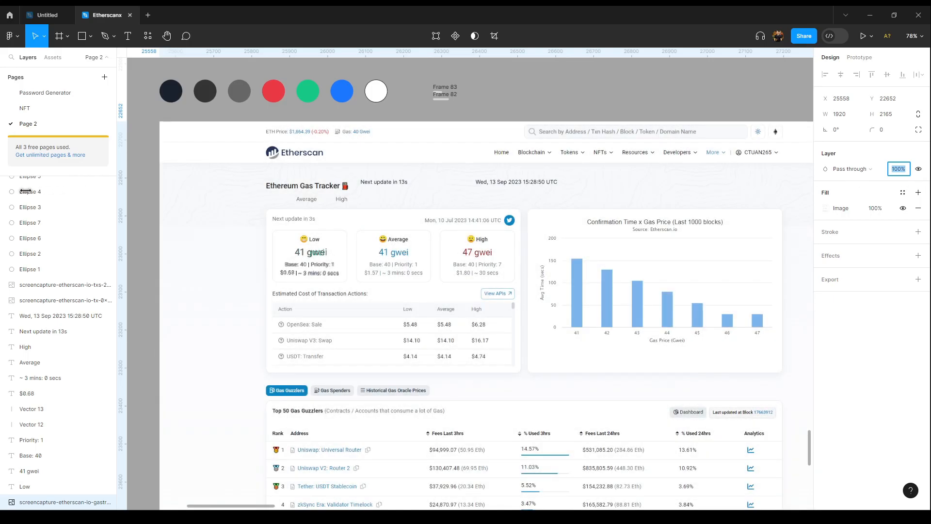
pyautogui.write('7')
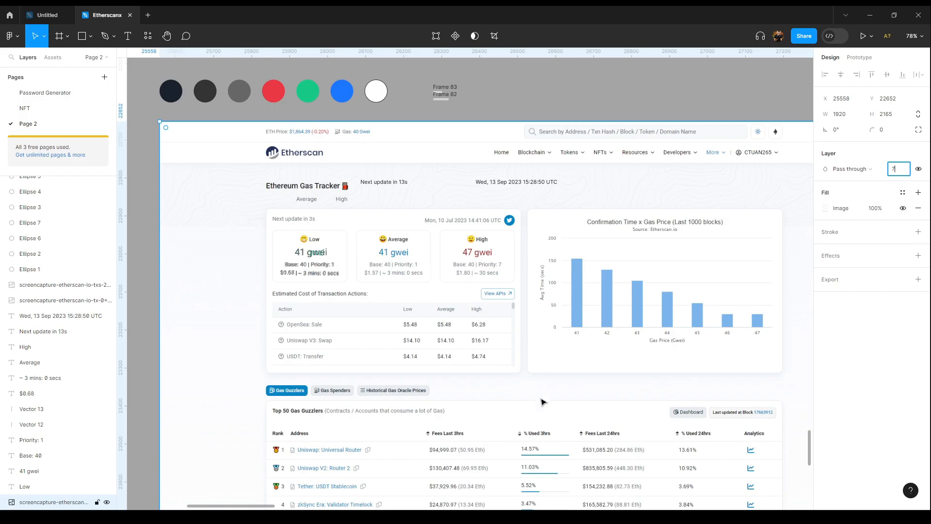
pyautogui.press('Return')
pyautogui.press('0')
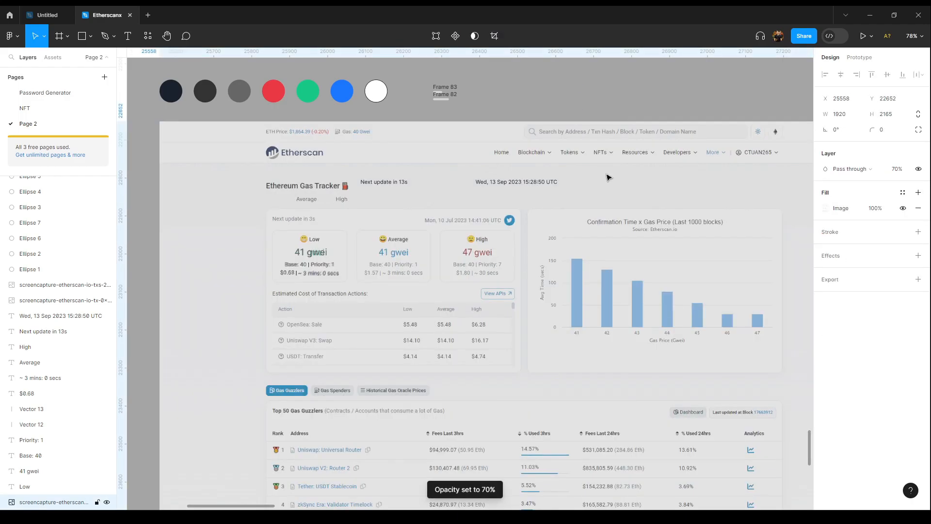
pyautogui.press('9')
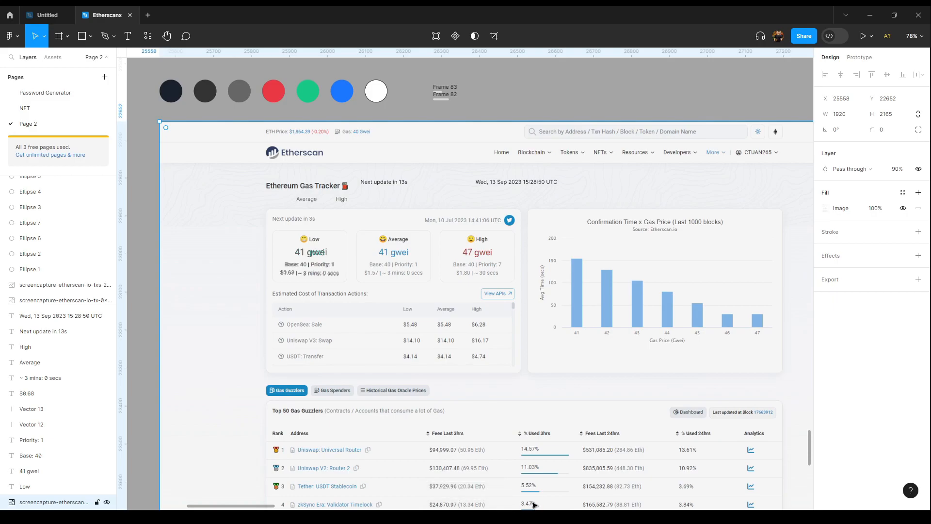
pyautogui.moveTo(638, 277)
pyautogui.mouseDown()
pyautogui.moveTo(614, 269)
pyautogui.moveTo(556, 287)
pyautogui.mouseUp()
pyautogui.rightClick(566, 63)
pyautogui.press('Escape')
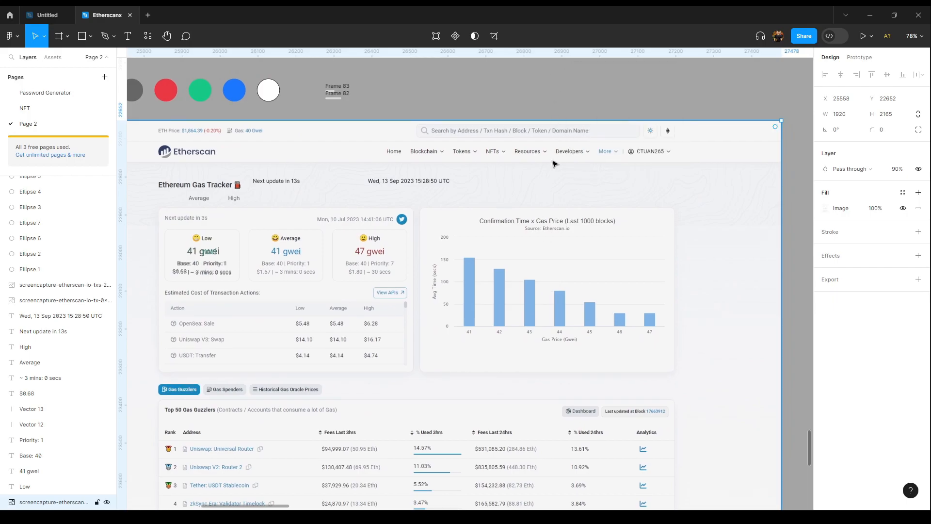
pyautogui.press('5')
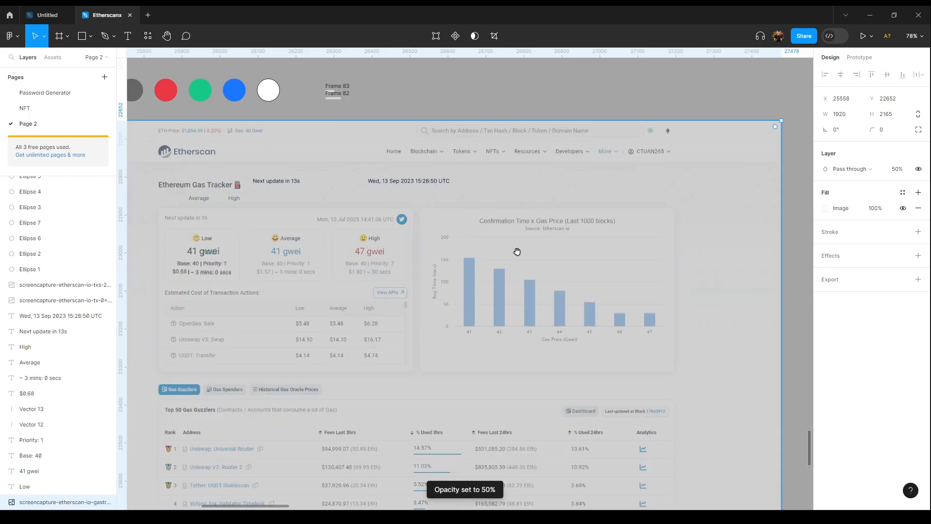
pyautogui.hscroll(-2, 519, 250)
pyautogui.press('8')
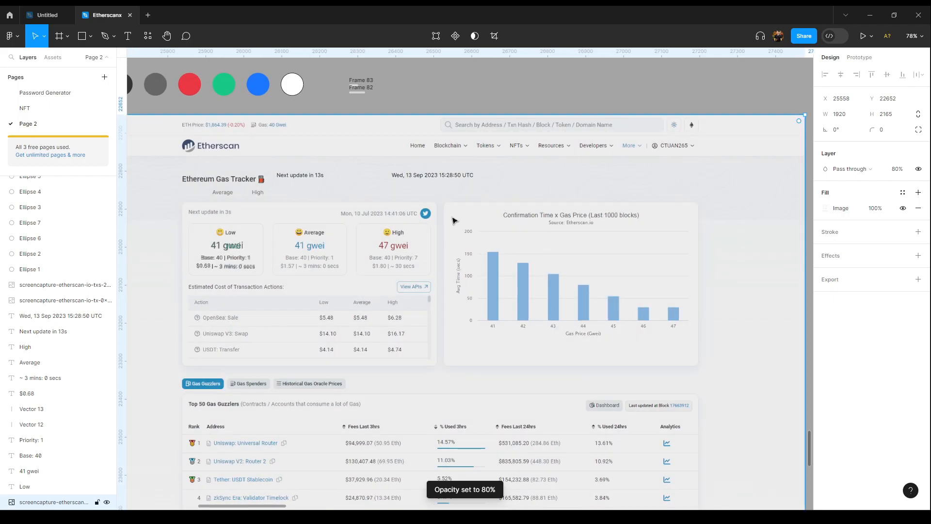
# Step: Lock the reference screenshot layer
pyautogui.click(97, 504)
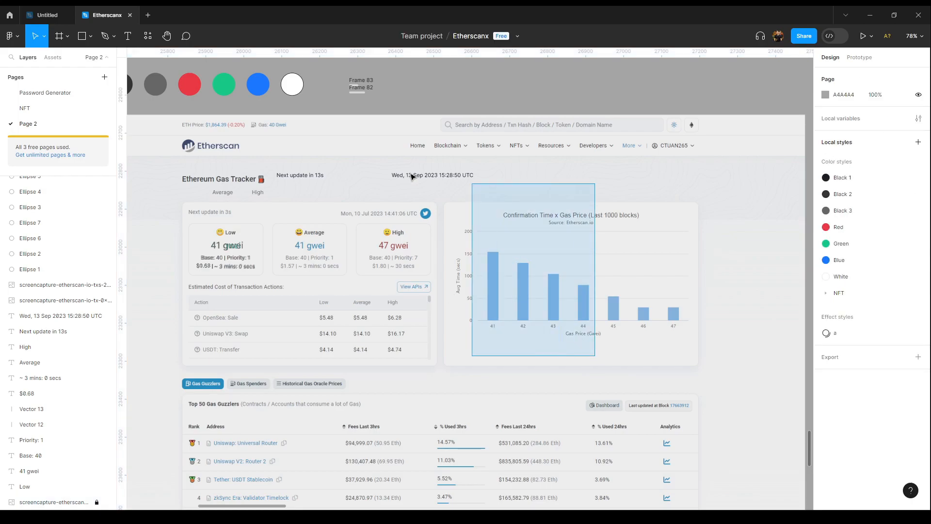
pyautogui.click(70, 503)
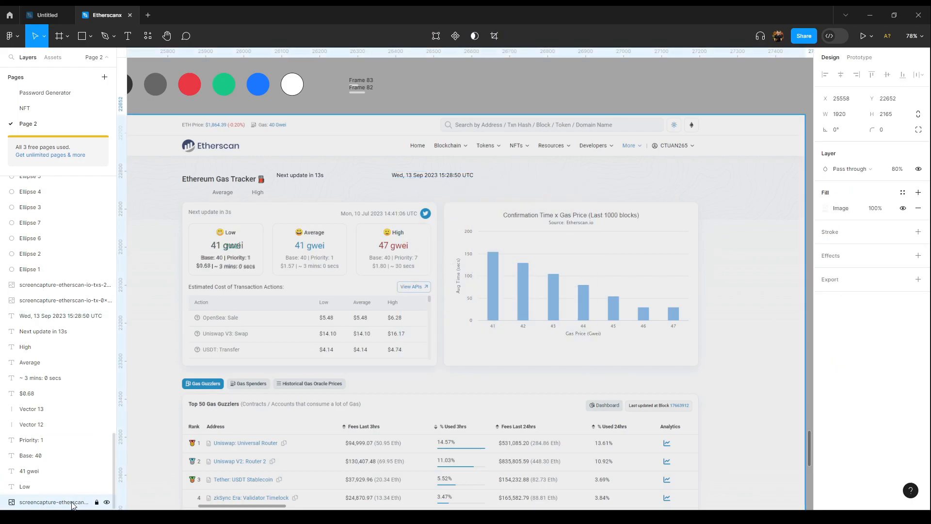
pyautogui.rightClick(78, 504)
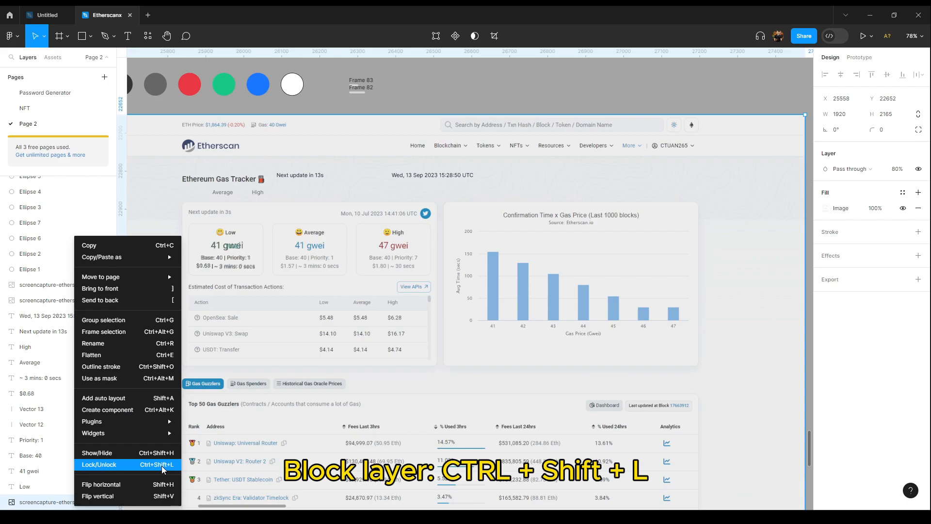
pyautogui.click(55, 503)
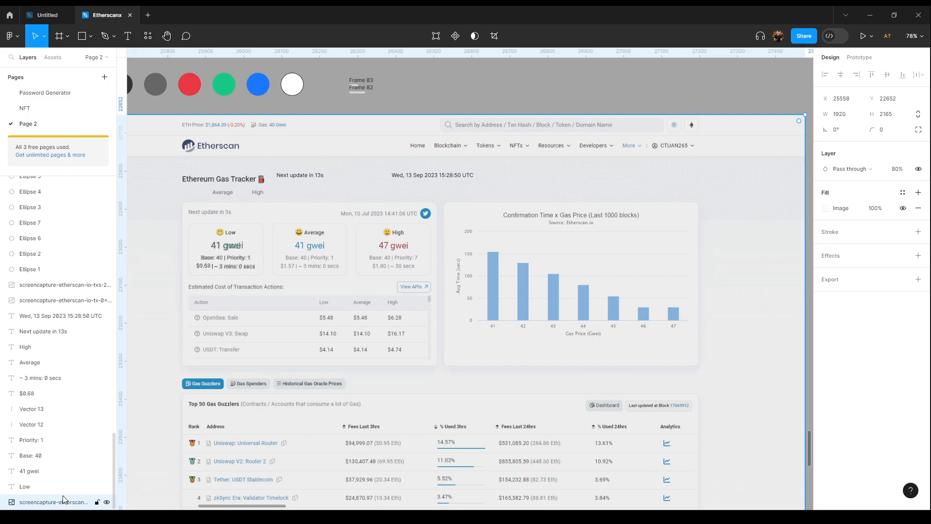
# Step: Select all the Low card's texts and divider lines and wrap the selection in a frame
pyautogui.click(451, 340)
pyautogui.moveTo(477, 334); pyautogui.dragTo(557, 329)
pyautogui.moveTo(603, 371); pyautogui.dragTo(520, 380)
pyautogui.click(253, 208)
pyautogui.scroll(5, 253, 208)
pyautogui.click(524, 371)
pyautogui.moveTo(553, 413); pyautogui.dragTo(224, 191)
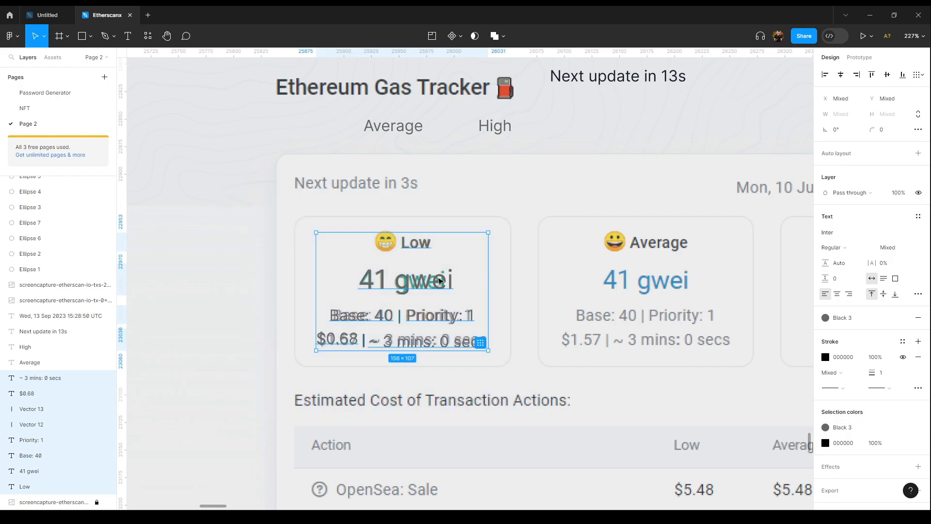
pyautogui.rightClick(434, 281)
pyautogui.moveTo(433, 281)
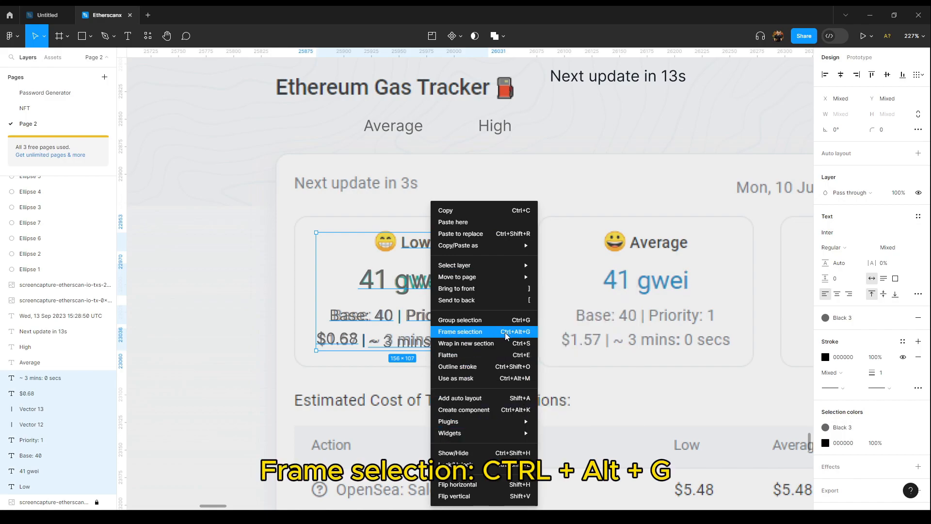
pyautogui.click(518, 337)
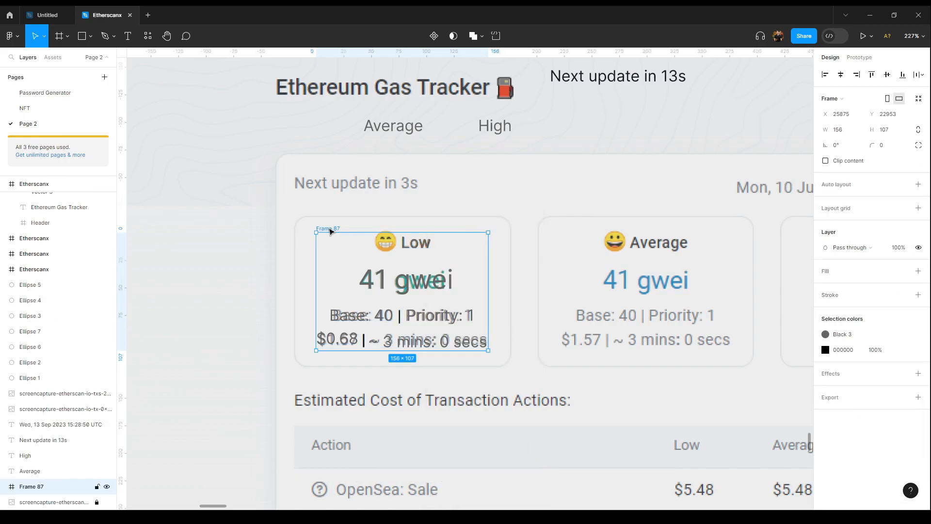
# Step: Move and resize the new frame to about 204 × 135 to match the reference Low card outline
pyautogui.moveTo(330, 231); pyautogui.dragTo(311, 218)
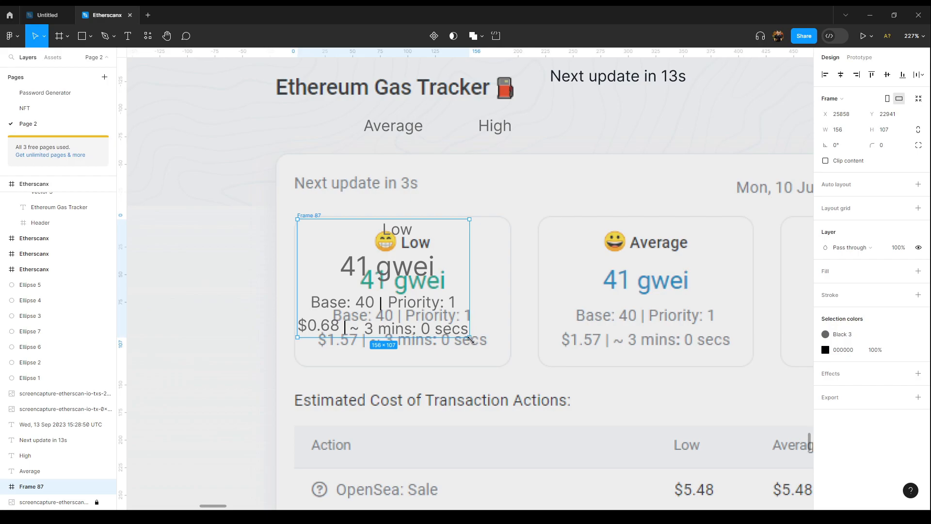
pyautogui.moveTo(470, 338); pyautogui.dragTo(512, 366)
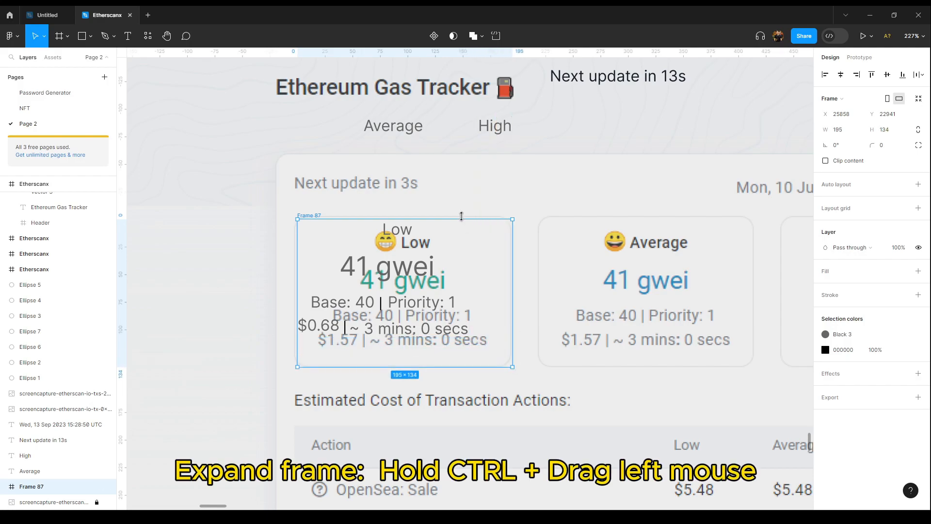
pyautogui.hotkey('ctrl', 'z')
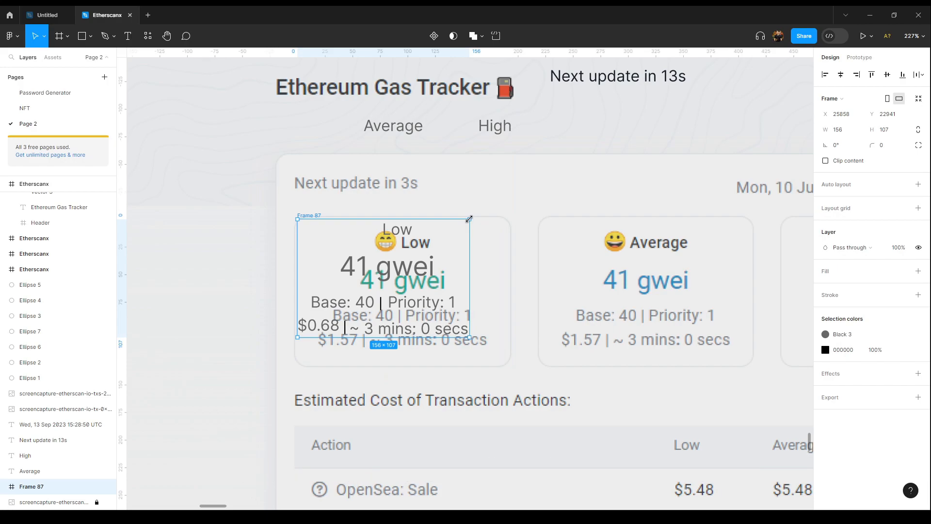
pyautogui.moveTo(469, 219); pyautogui.dragTo(487, 207)
pyautogui.moveTo(291, 203); pyautogui.dragTo(311, 215)
pyautogui.moveTo(509, 219); pyautogui.dragTo(516, 216)
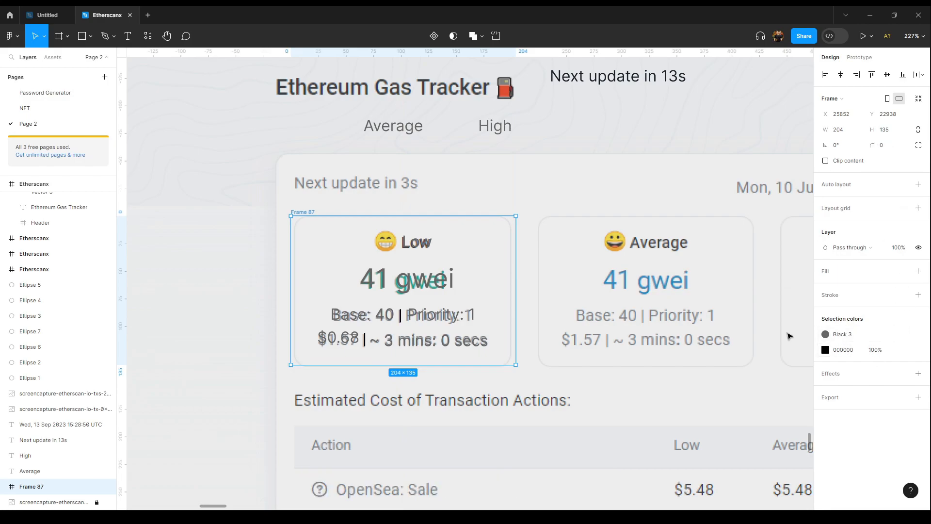
# Step: Add a stroke to the frame and set its colour to the Black 3 style
pyautogui.click(918, 295)
pyautogui.click(903, 295)
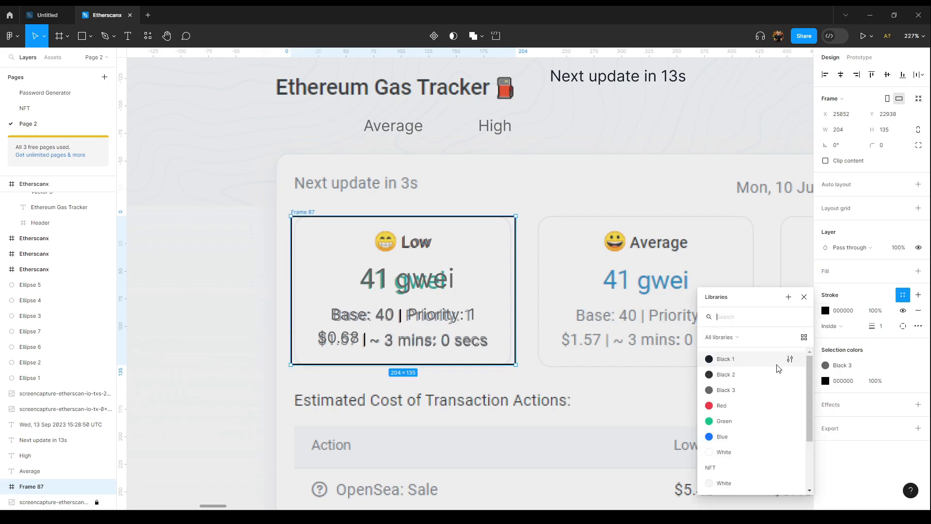
pyautogui.click(769, 392)
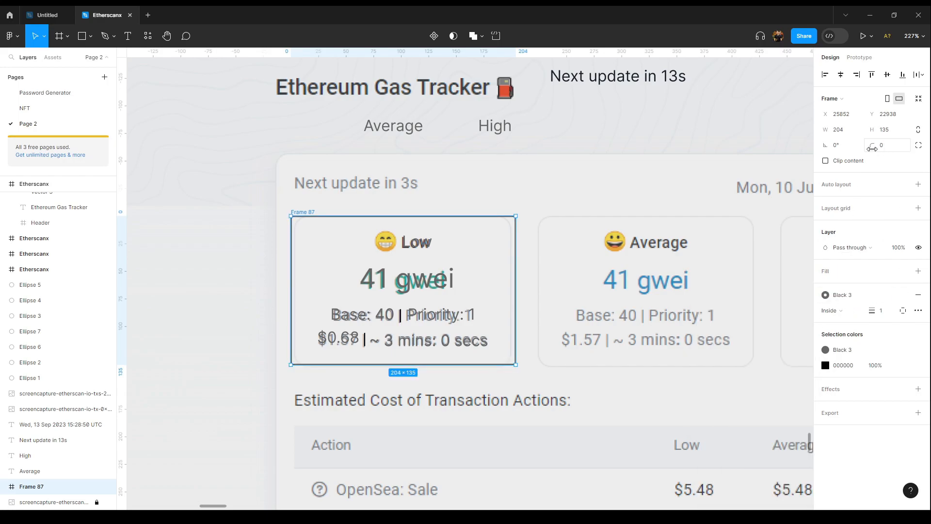
# Step: Set the frame's corner radius to 8
pyautogui.click(890, 149)
pyautogui.press('Return')
pyautogui.click(890, 150)
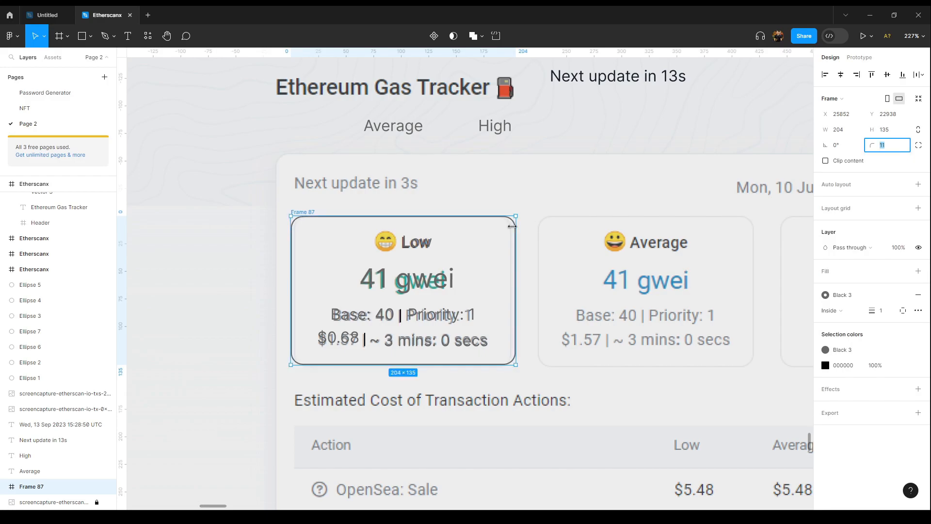
pyautogui.press('Down')
pyautogui.press('Down')
pyautogui.press('Down')
pyautogui.moveTo(499, 241); pyautogui.dragTo(497, 241)
pyautogui.click(897, 150)
pyautogui.press('Down')
pyautogui.press('Down')
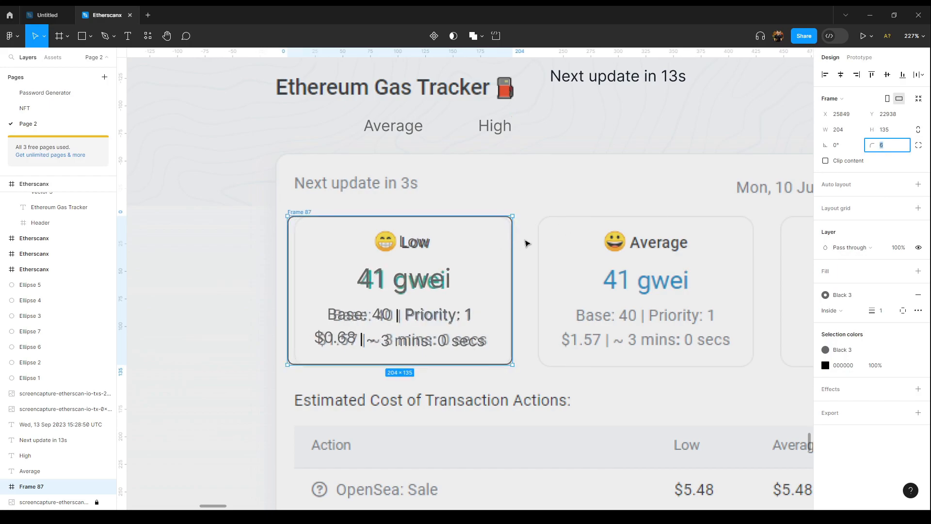
pyautogui.press('Up')
pyautogui.press('Up')
# Step: Narrow the frame to about 200 px wide by moving its left edge
pyautogui.moveTo(286, 243); pyautogui.dragTo(302, 217)
pyautogui.click(325, 197)
pyautogui.scroll(3, 303, 216)
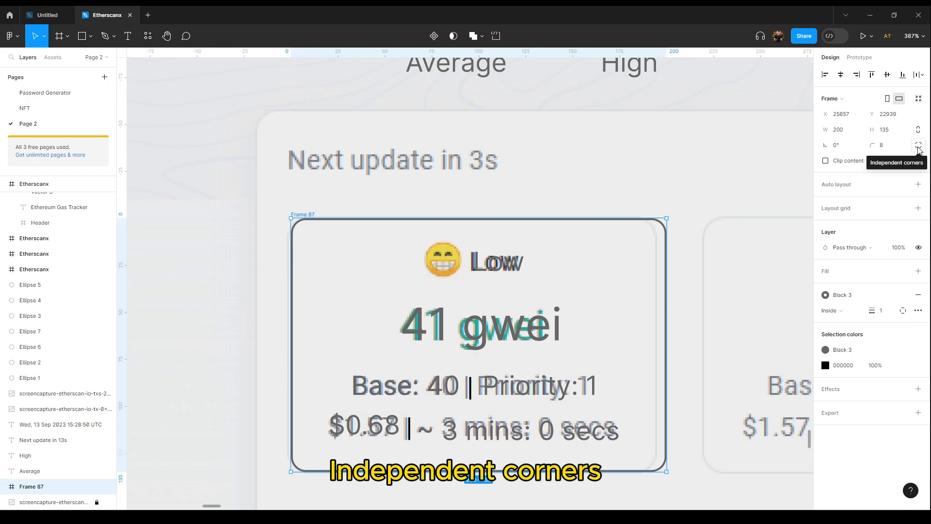
# Step: Apply 61% corner smoothing to the frame's corners
pyautogui.click(919, 145)
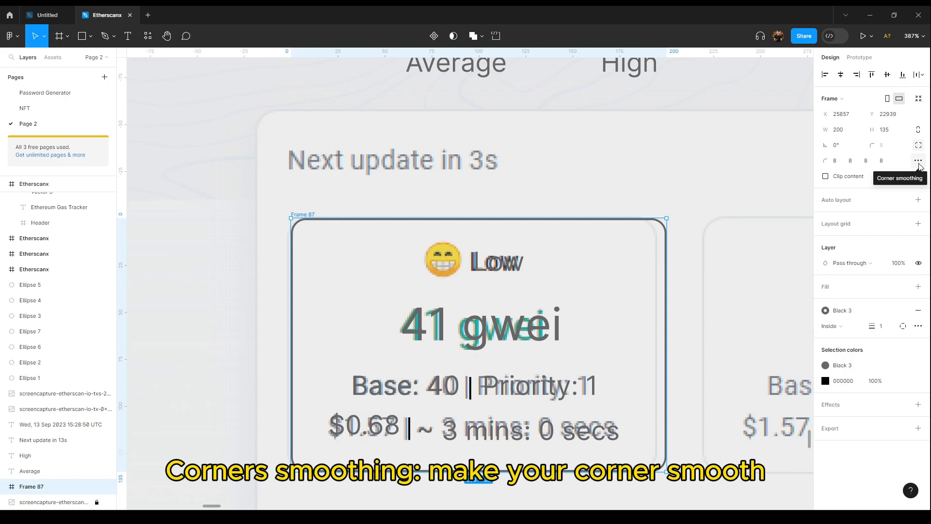
pyautogui.click(918, 161)
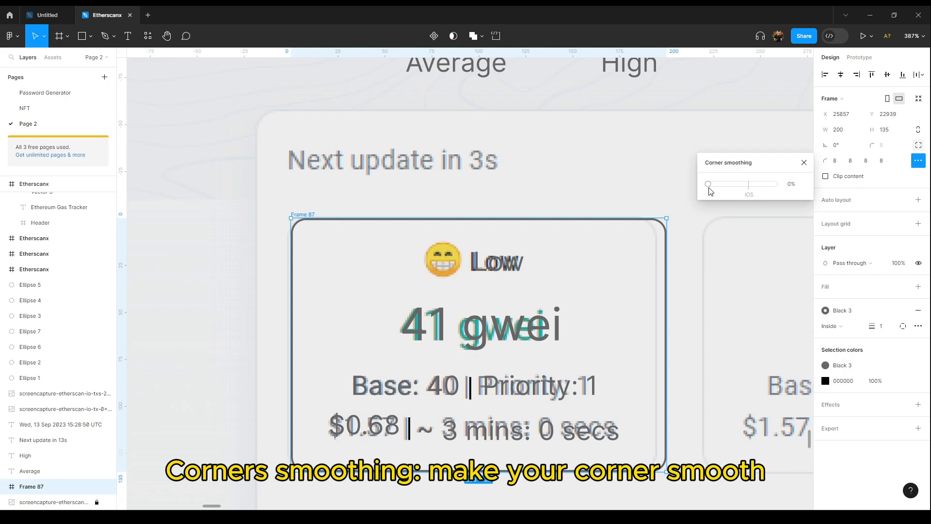
pyautogui.moveTo(710, 186); pyautogui.dragTo(750, 199)
pyautogui.scroll(5, 668, 220)
pyautogui.scroll(5, 668, 221)
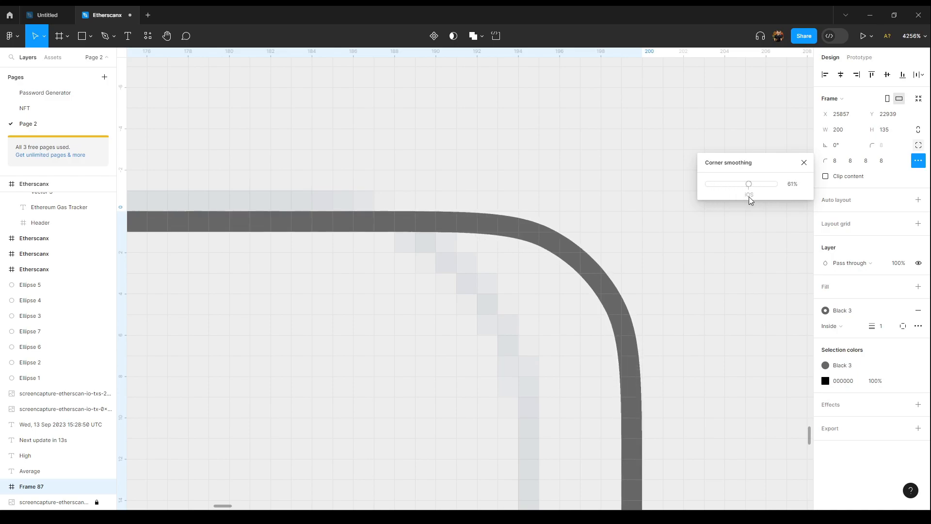
pyautogui.click(572, 185)
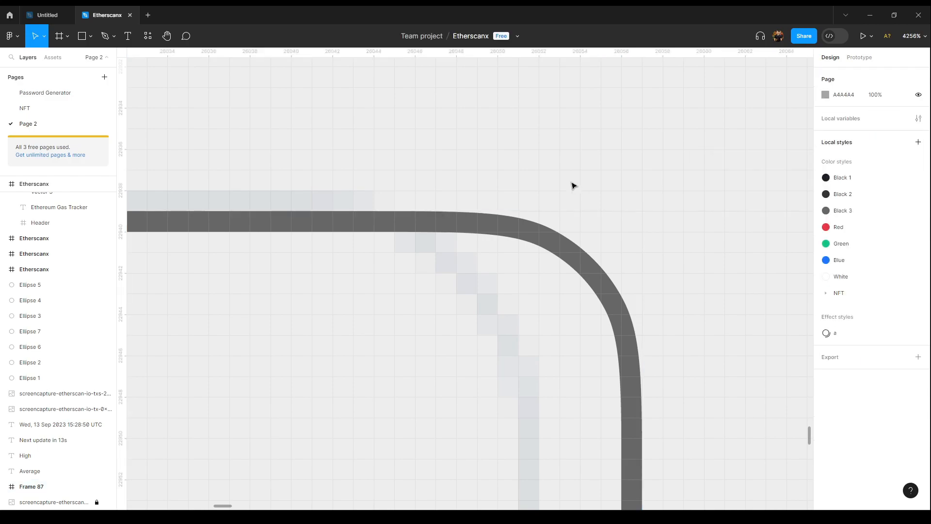
pyautogui.scroll(-10, 572, 186)
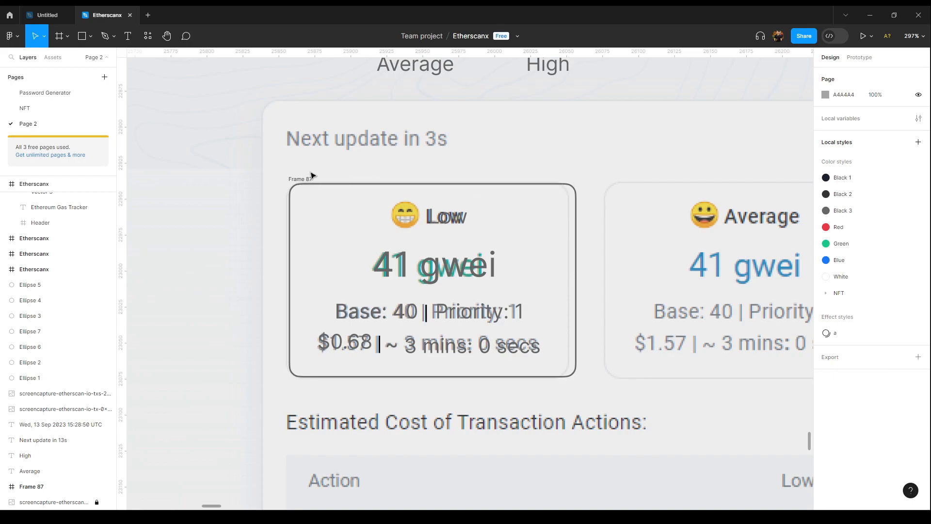
# Step: Nudge the frame slightly left and narrow it to about 197 × 135
pyautogui.moveTo(308, 179); pyautogui.dragTo(302, 181)
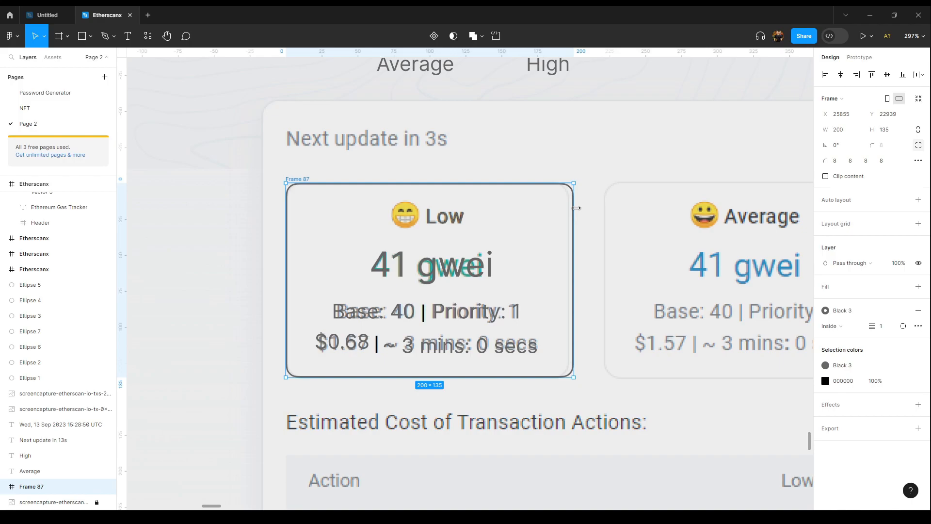
pyautogui.moveTo(576, 208); pyautogui.dragTo(571, 208)
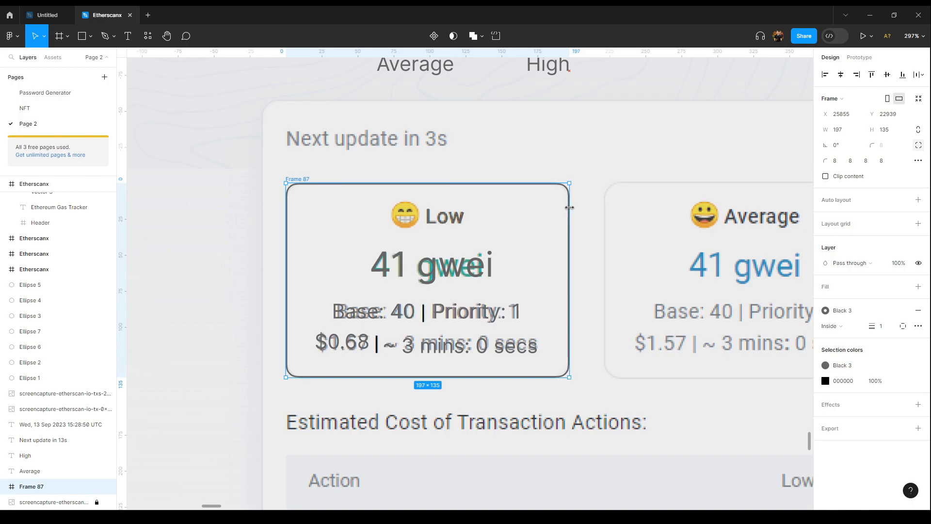
# Step: Move the card frame left, away from the reference screenshot, and give it a white fill
pyautogui.scroll(-10, 381, 173)
pyautogui.moveTo(367, 166); pyautogui.dragTo(271, 206)
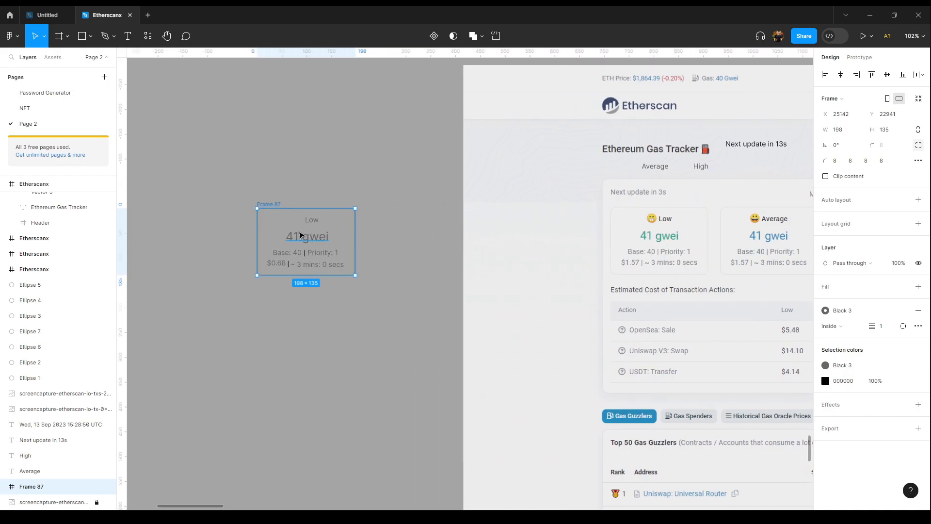
pyautogui.scroll(2, 305, 252)
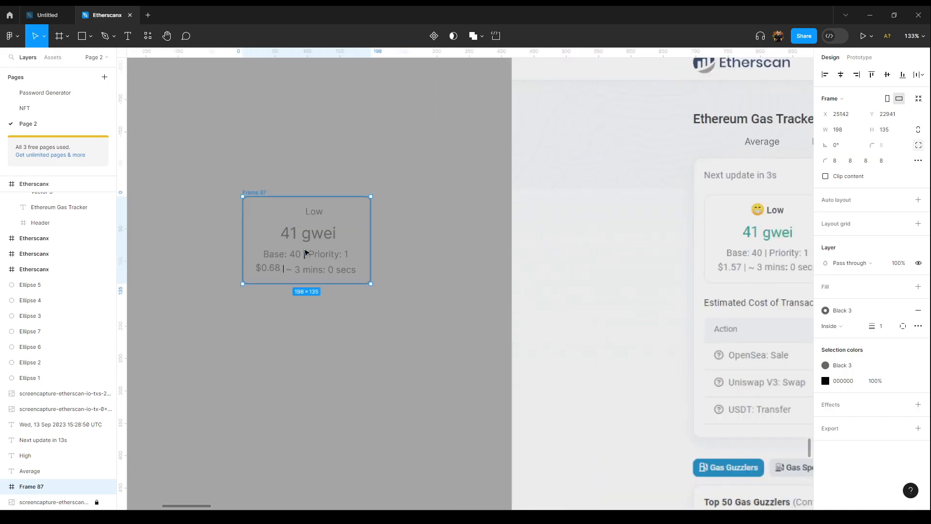
pyautogui.click(919, 287)
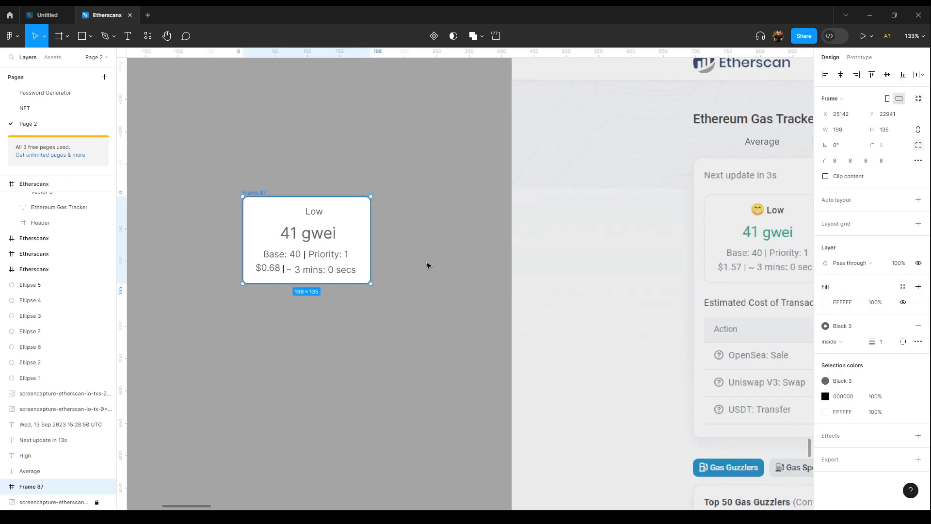
# Step: Examine the Low, Average and High gas price cards on the Etherscan reference screenshot
pyautogui.click(432, 259)
pyautogui.moveTo(651, 264); pyautogui.dragTo(239, 261)
pyautogui.moveTo(523, 243); pyautogui.dragTo(539, 259)
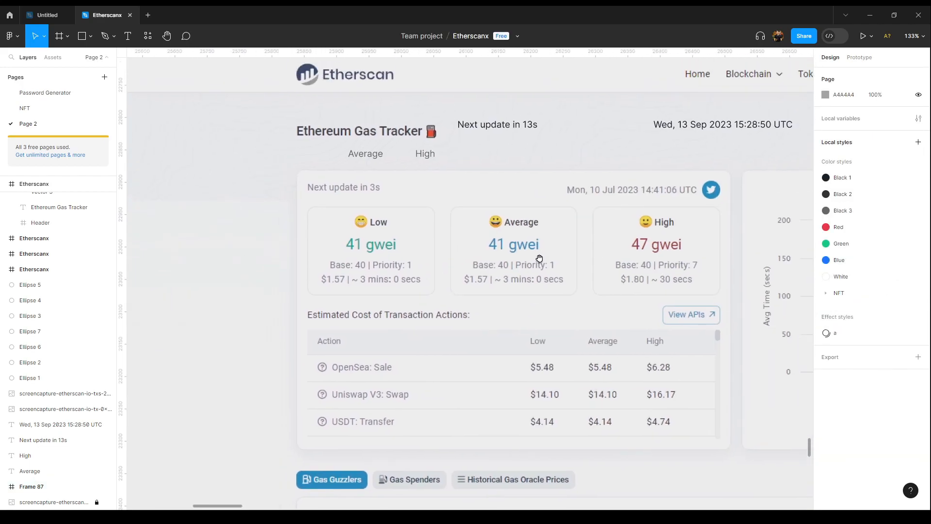
pyautogui.scroll(3, 406, 247)
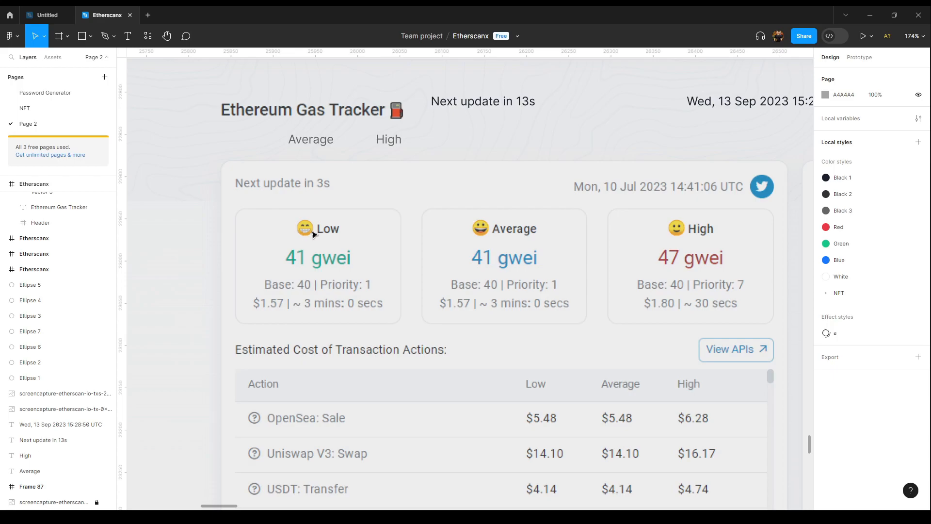
pyautogui.hscroll(2, 533, 243)
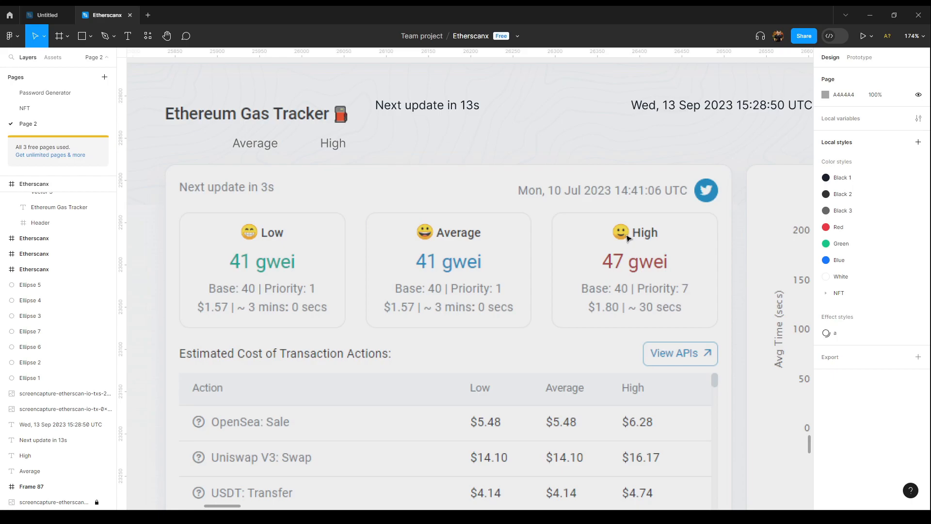
pyautogui.scroll(-3, 628, 238)
pyautogui.scroll(2, 628, 238)
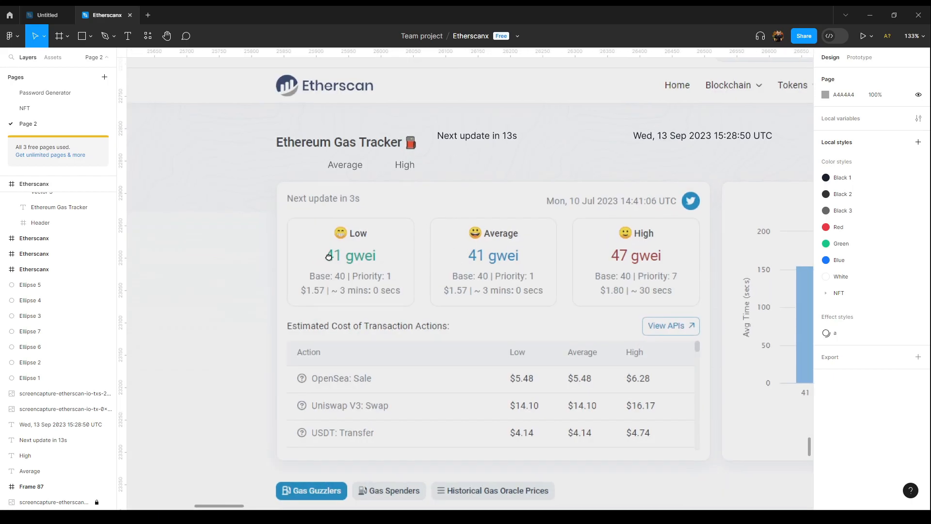
pyautogui.moveTo(320, 256); pyautogui.dragTo(781, 244)
pyautogui.moveTo(644, 248); pyautogui.dragTo(468, 242)
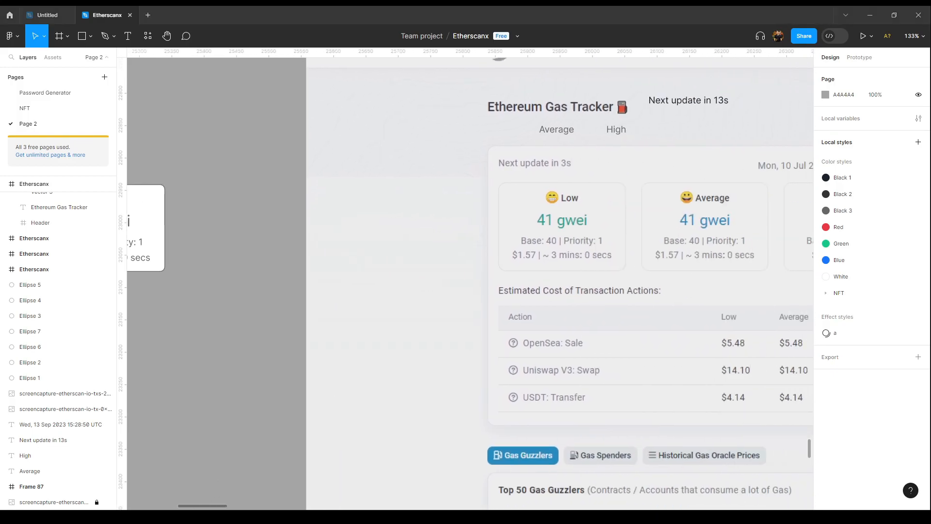
pyautogui.moveTo(218, 238); pyautogui.dragTo(577, 259)
# Step: Paste an emoji into the emoji text layer beside the card's Low label
pyautogui.scroll(2, 415, 259)
pyautogui.doubleClick(498, 200)
pyautogui.click(501, 196)
pyautogui.press('Escape')
pyautogui.moveTo(510, 200); pyautogui.dragTo(474, 199)
pyautogui.doubleClick(474, 199)
pyautogui.write('🥳')
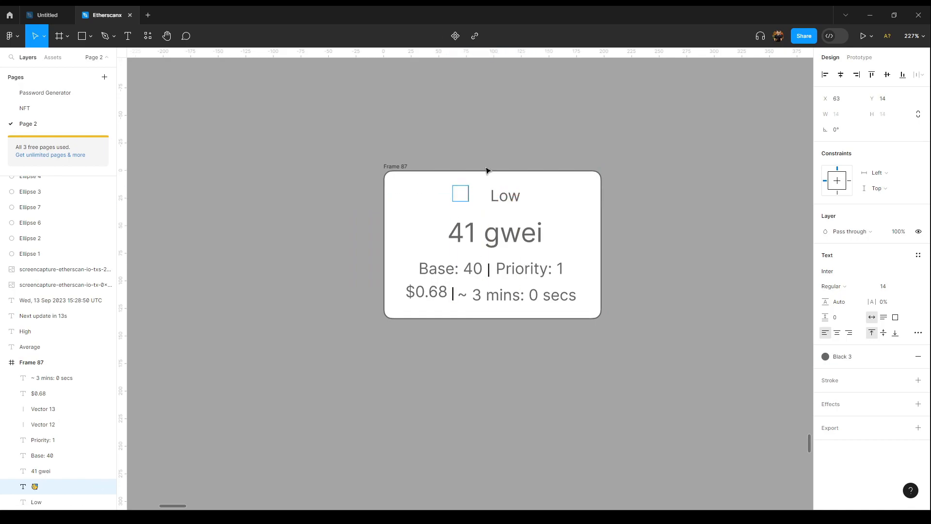
pyautogui.scroll(5, 487, 174)
pyautogui.moveTo(383, 219); pyautogui.dragTo(405, 223)
pyautogui.moveTo(486, 228); pyautogui.dragTo(475, 228)
pyautogui.scroll(-6, 416, 227)
pyautogui.click(530, 196)
pyautogui.moveTo(530, 196); pyautogui.dragTo(426, 195)
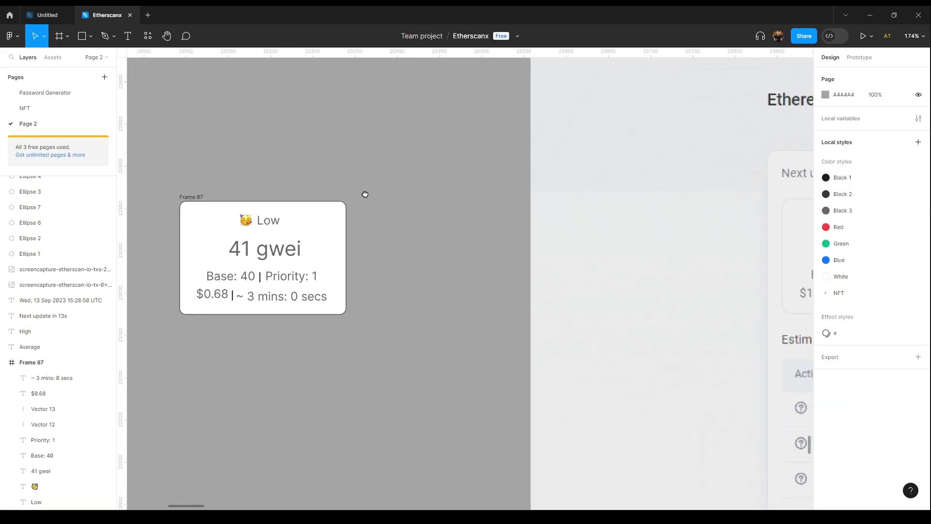
# Step: Apply the Green color style to the card's 41 gwei text
pyautogui.scroll(4, 272, 198)
pyautogui.moveTo(331, 203); pyautogui.dragTo(471, 192)
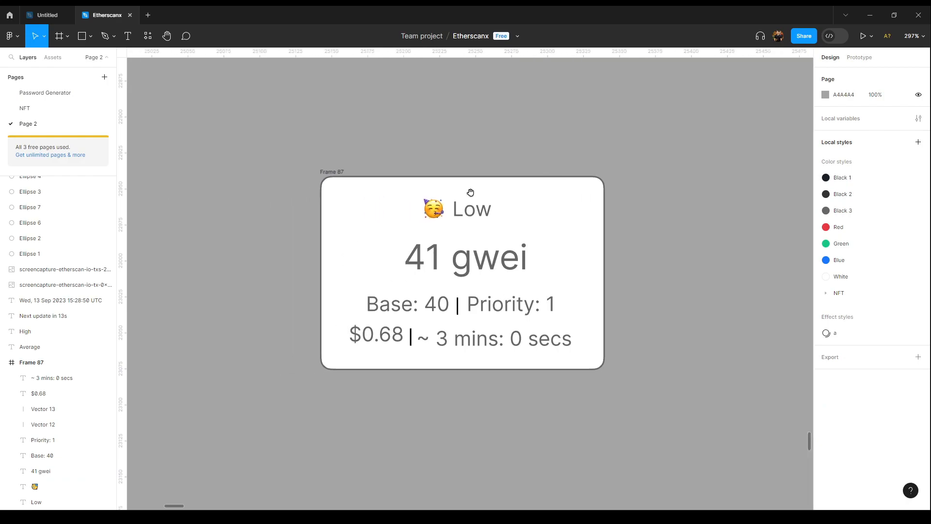
pyautogui.scroll(-4, 478, 212)
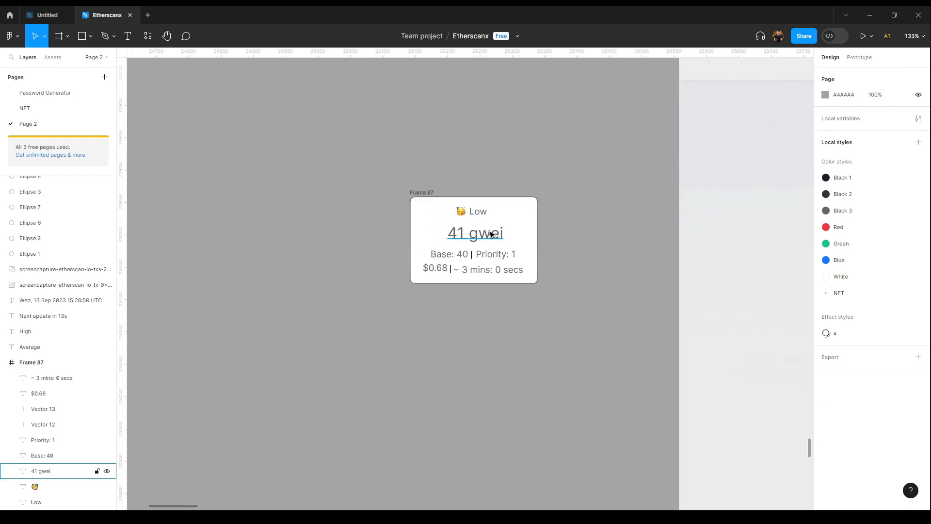
pyautogui.click(491, 234)
pyautogui.click(875, 361)
pyautogui.click(747, 428)
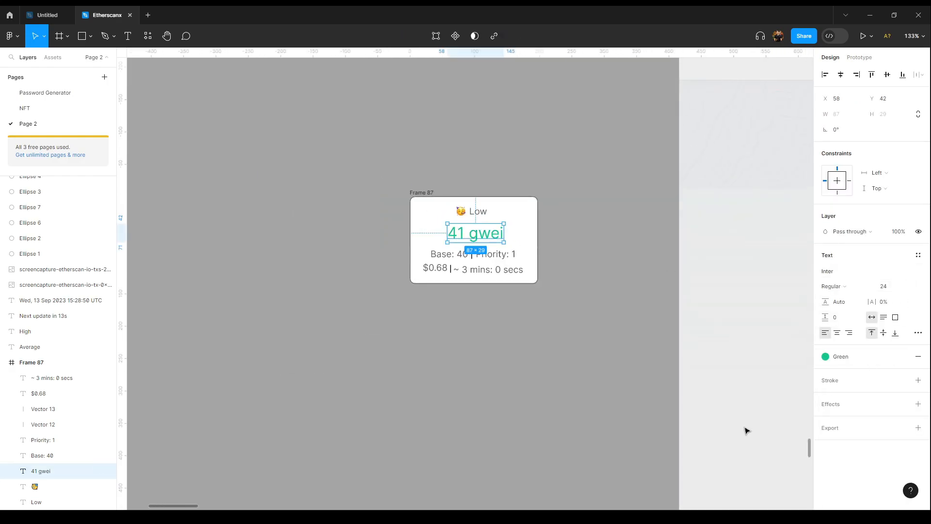
# Step: Select both vertical separator lines in the card and apply the Black 3 style to their strokes
pyautogui.click(631, 298)
pyautogui.moveTo(634, 295); pyautogui.dragTo(516, 296)
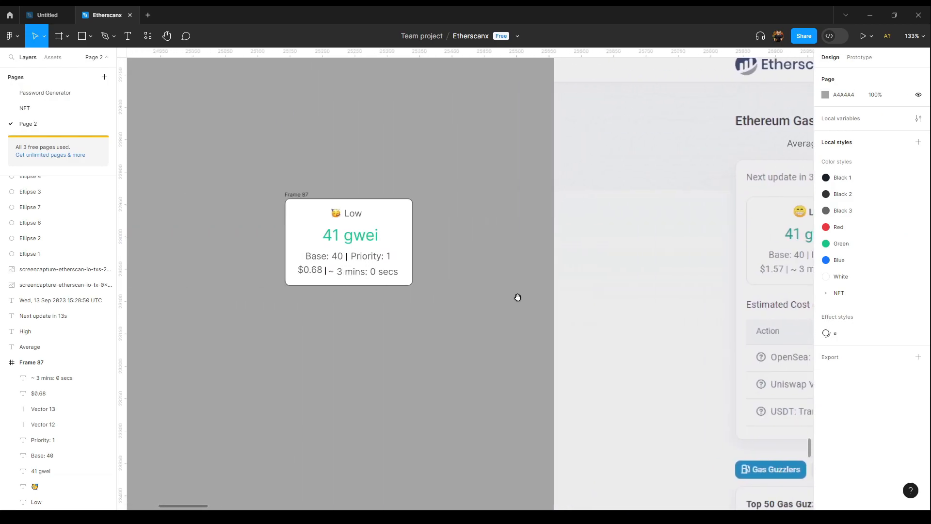
pyautogui.scroll(3, 339, 271)
pyautogui.click(336, 254)
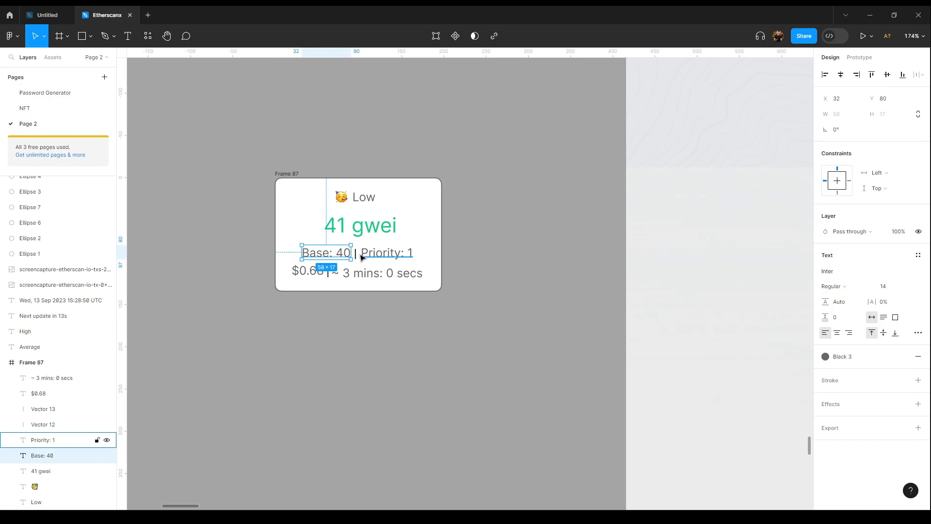
pyautogui.keyDown('shift'); pyautogui.click(356, 255); pyautogui.keyUp('shift')
pyautogui.keyDown('shift'); pyautogui.click(382, 255); pyautogui.keyUp('shift')
pyautogui.keyDown('shift'); pyautogui.click(377, 275); pyautogui.keyUp('shift')
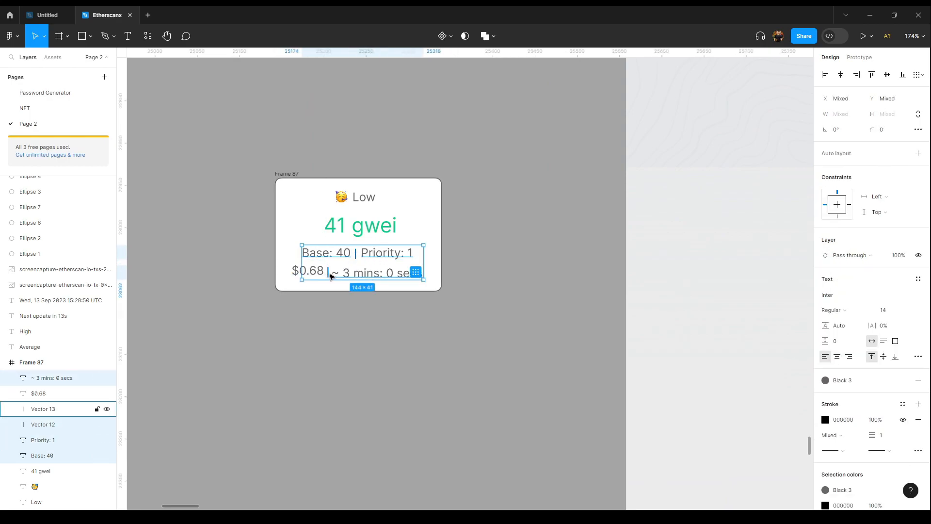
pyautogui.click(330, 274)
pyautogui.keyDown('shift'); pyautogui.click(356, 255); pyautogui.keyUp('shift')
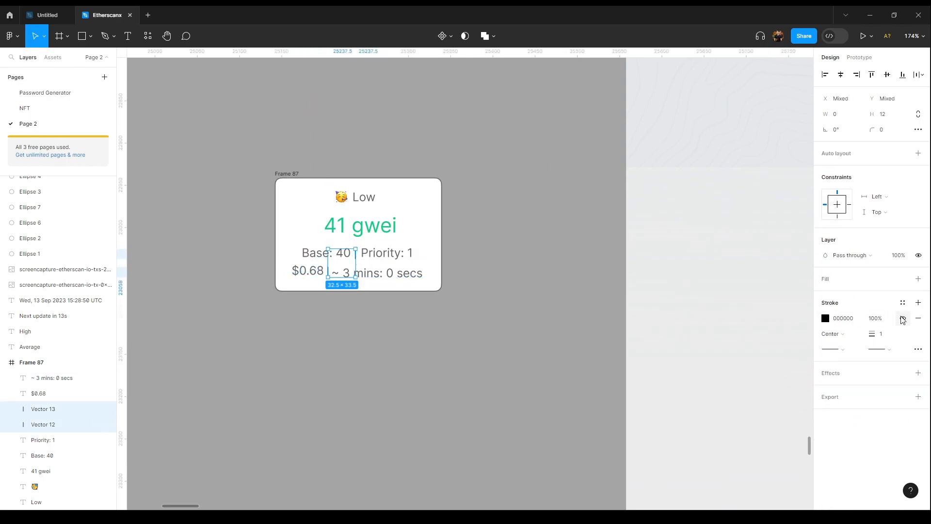
pyautogui.click(903, 303)
pyautogui.click(763, 398)
pyautogui.press('Escape')
# Step: Vertically center the Base, separator and Priority items and set their spacing to 8
pyautogui.scroll(3, 354, 221)
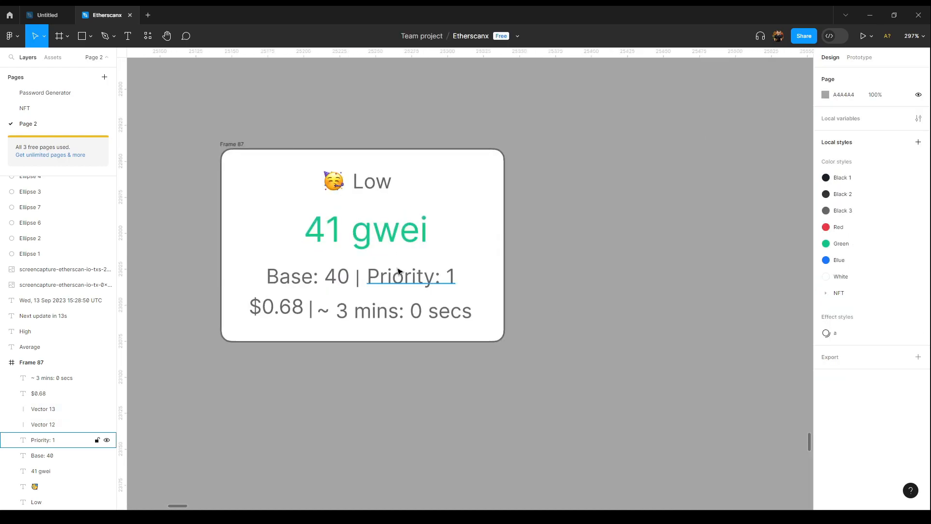
pyautogui.click(398, 271)
pyautogui.keyDown('shift'); pyautogui.click(359, 276); pyautogui.keyUp('shift')
pyautogui.keyDown('shift'); pyautogui.click(310, 276); pyautogui.keyUp('shift')
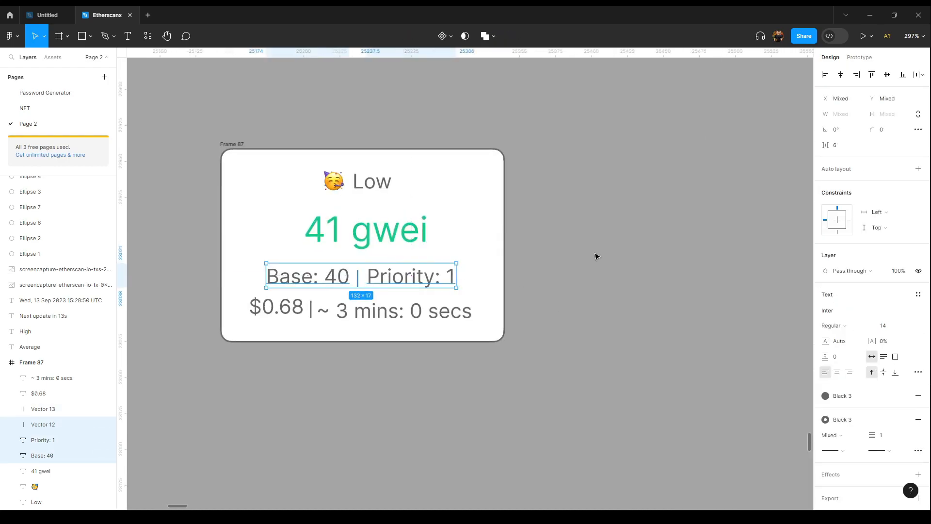
pyautogui.click(887, 76)
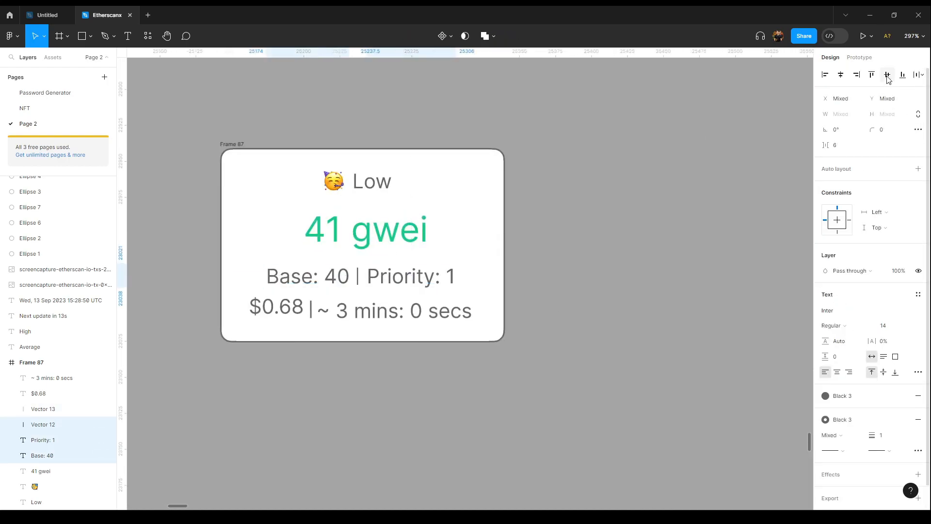
pyautogui.click(843, 147)
pyautogui.write('8')
pyautogui.press('Return')
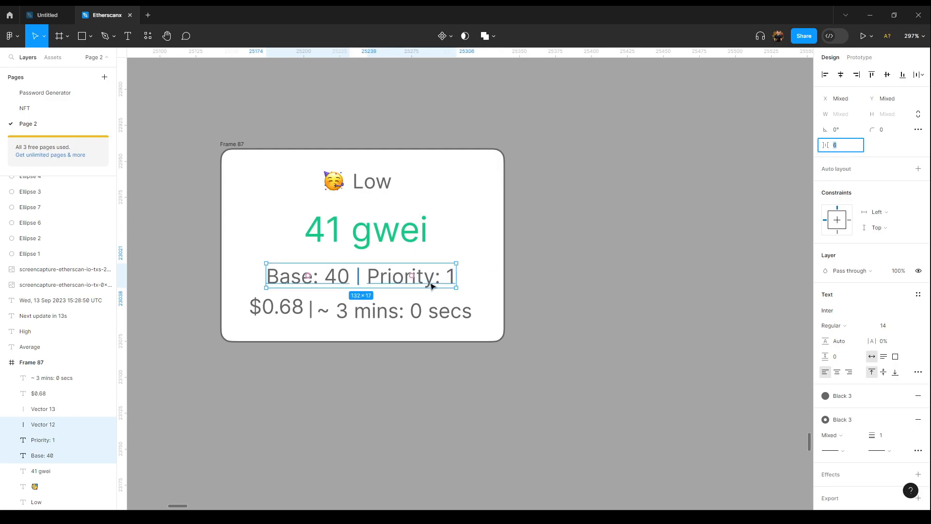
# Step: Vertically center the $0.68, separator and ~ 3 mins items and set their spacing to 6
pyautogui.click(318, 310)
pyautogui.keyDown('shift'); pyautogui.click(311, 312); pyautogui.keyUp('shift')
pyautogui.keyDown('shift'); pyautogui.click(295, 308); pyautogui.keyUp('shift')
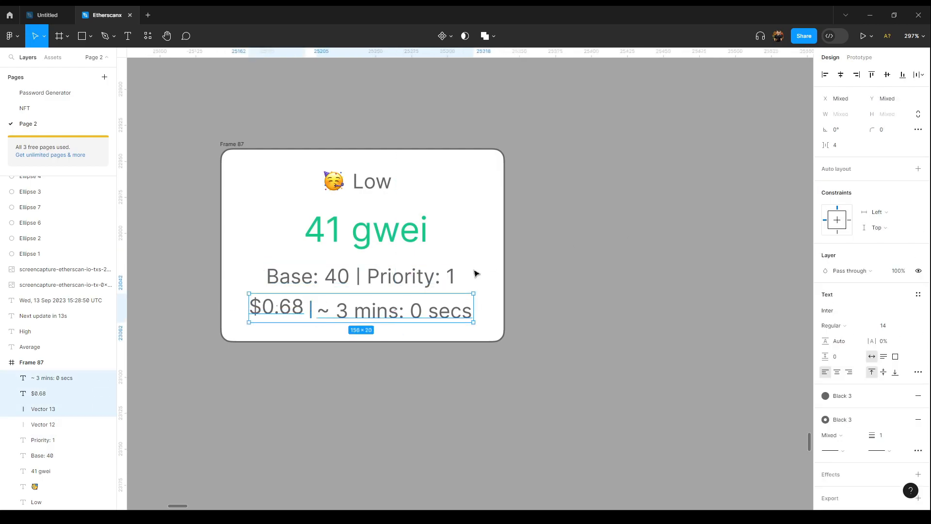
pyautogui.click(888, 75)
pyautogui.click(844, 145)
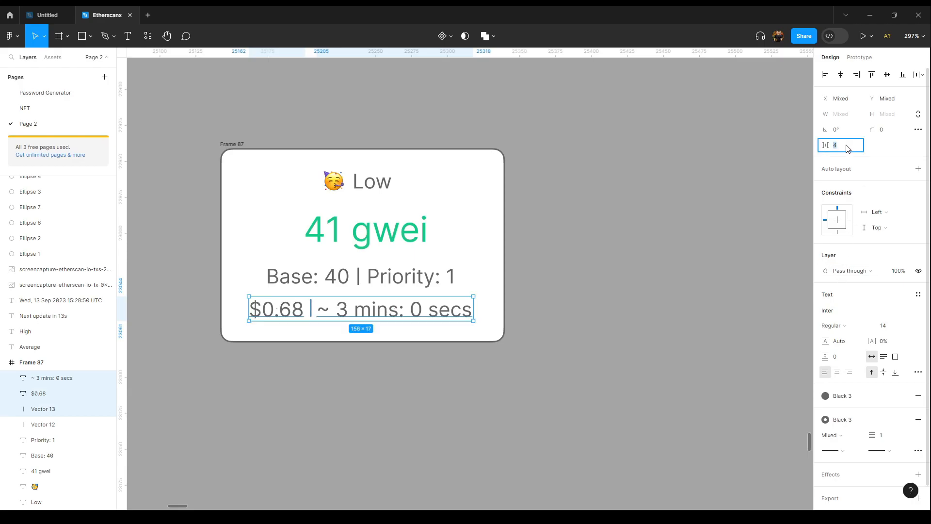
pyautogui.write('6')
pyautogui.press('Return')
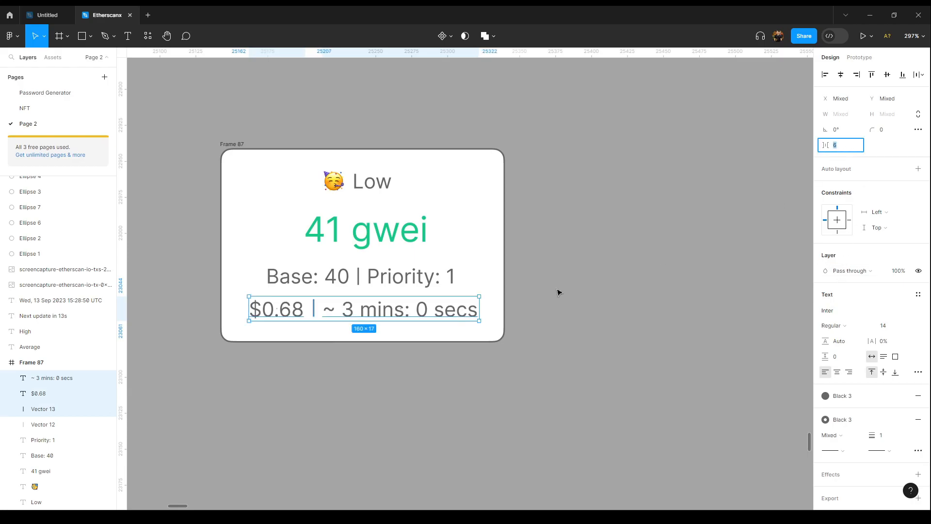
# Step: Add auto layout to the $0.68 row's items
pyautogui.rightClick(53, 395)
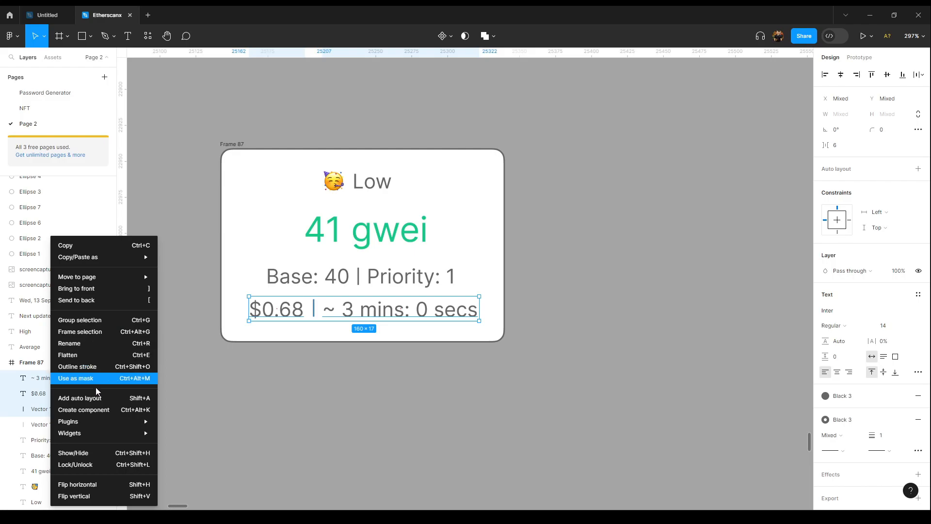
pyautogui.click(123, 403)
# Step: Wrap the Base, separator and Priority items in auto layout with a 6 px horizontal gap
pyautogui.click(429, 281)
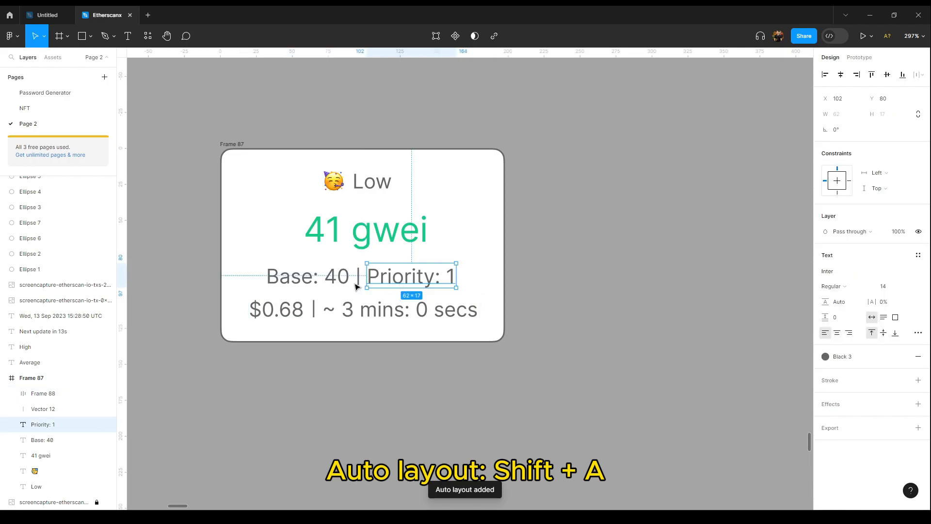
pyautogui.keyDown('shift'); pyautogui.click(359, 276); pyautogui.keyUp('shift')
pyautogui.keyDown('shift'); pyautogui.click(323, 284); pyautogui.keyUp('shift')
pyautogui.hotkey('shift', 'a')
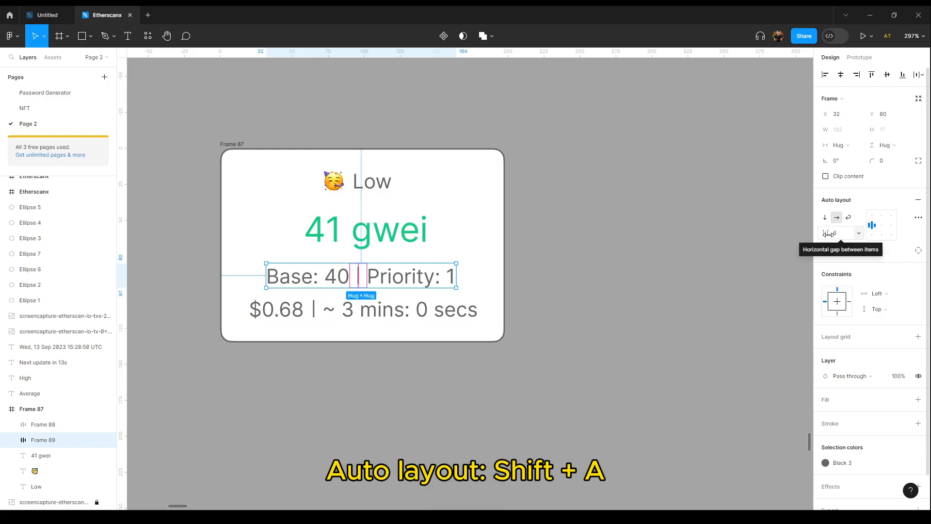
pyautogui.moveTo(829, 234); pyautogui.dragTo(840, 237)
pyautogui.click(841, 236)
pyautogui.write('6')
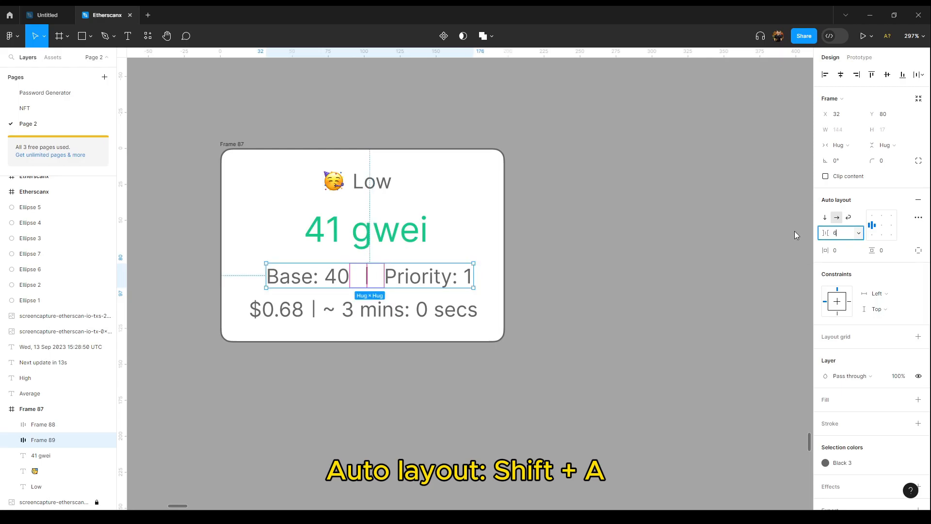
pyautogui.press('Return')
# Step: Try reordering the items inside the Base row, returning the separator between Base and Priority
pyautogui.click(418, 280)
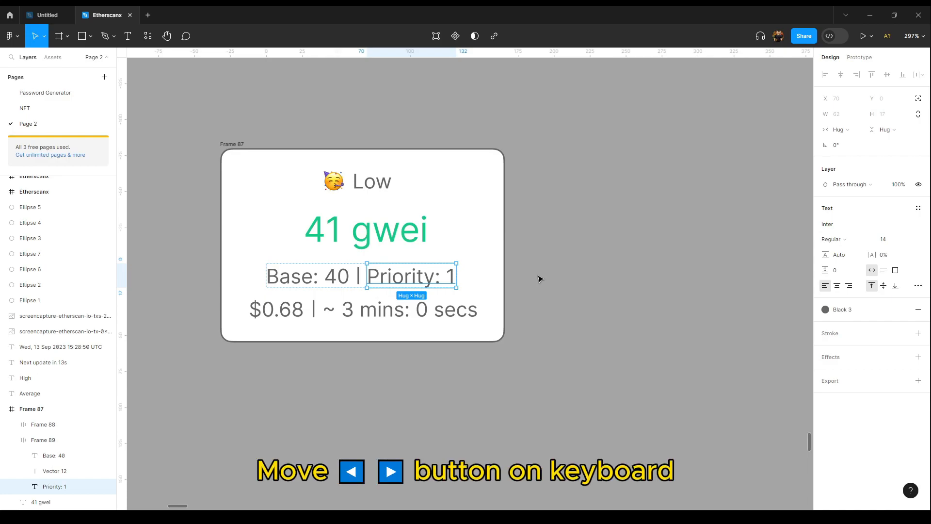
pyautogui.press('Right')
pyautogui.press('Left')
pyautogui.press('Left')
pyautogui.press('Right')
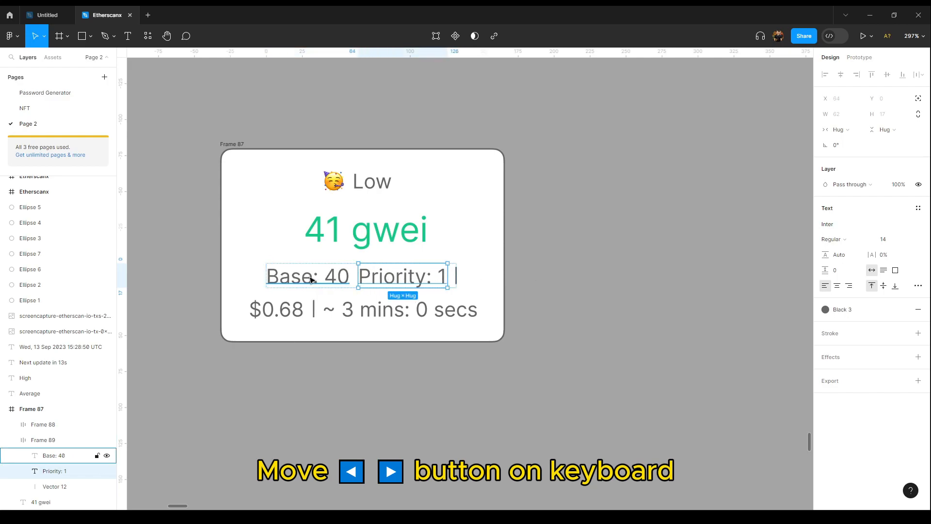
pyautogui.moveTo(391, 281); pyautogui.dragTo(361, 276)
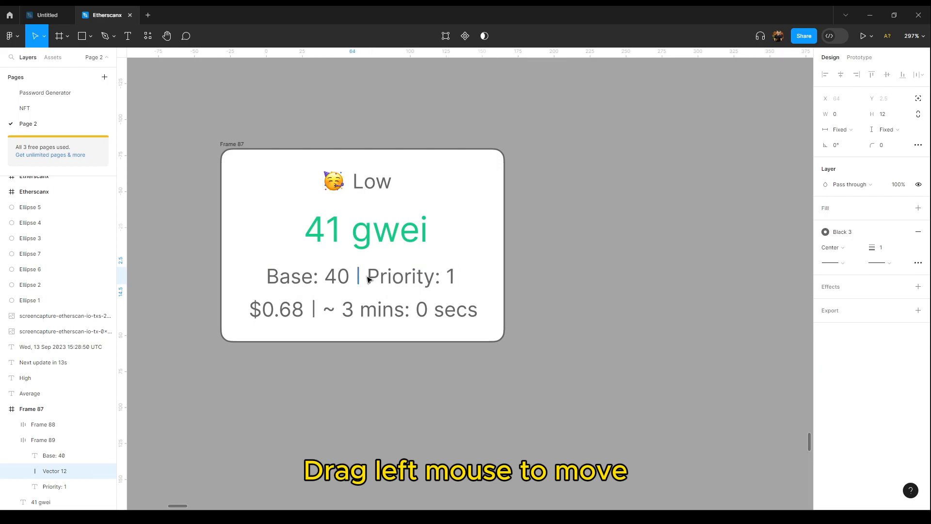
# Step: Wrap the emoji and the Low label together in an auto layout frame
pyautogui.click(532, 276)
pyautogui.click(404, 311)
pyautogui.keyDown('shift'); pyautogui.click(409, 276); pyautogui.keyUp('shift')
pyautogui.keyDown('shift'); pyautogui.click(386, 232); pyautogui.keyUp('shift')
pyautogui.keyDown('shift'); pyautogui.click(372, 187); pyautogui.keyUp('shift')
pyautogui.click(378, 186)
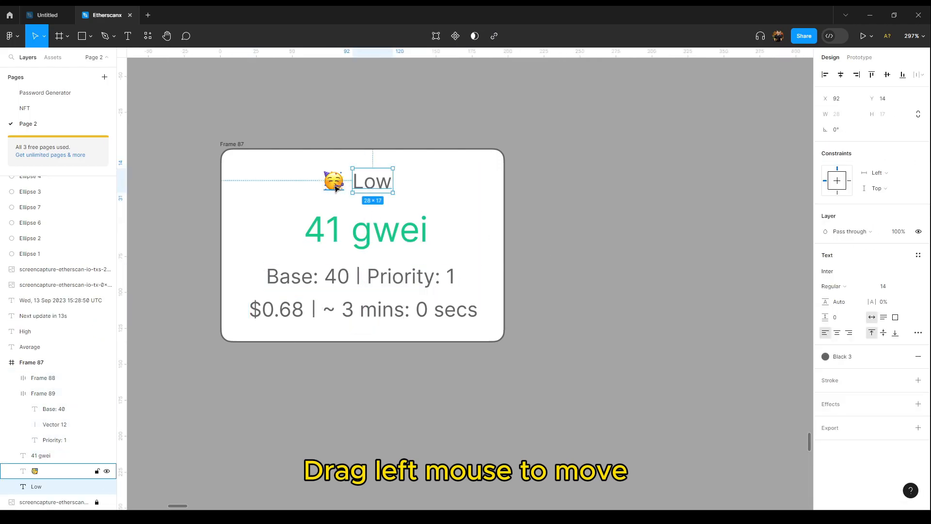
pyautogui.keyDown('shift'); pyautogui.click(335, 186); pyautogui.keyUp('shift')
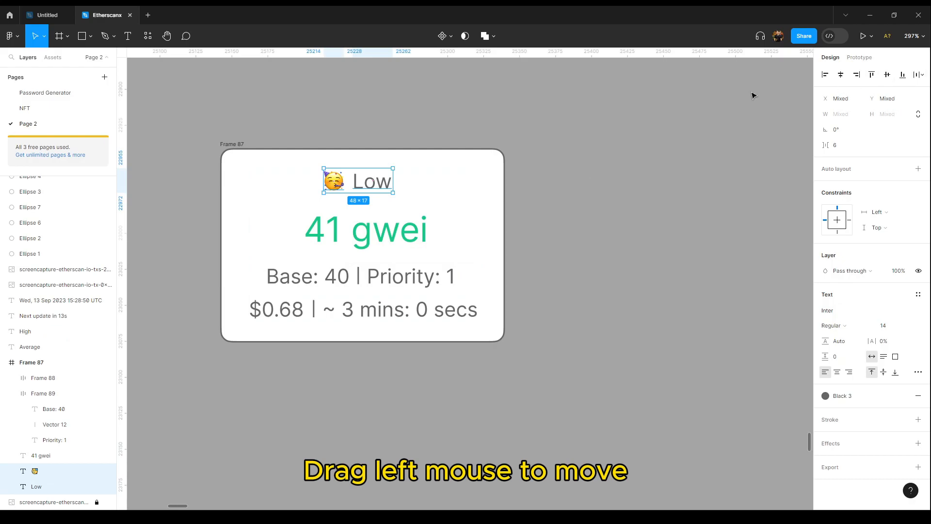
pyautogui.hotkey('shift', 'a')
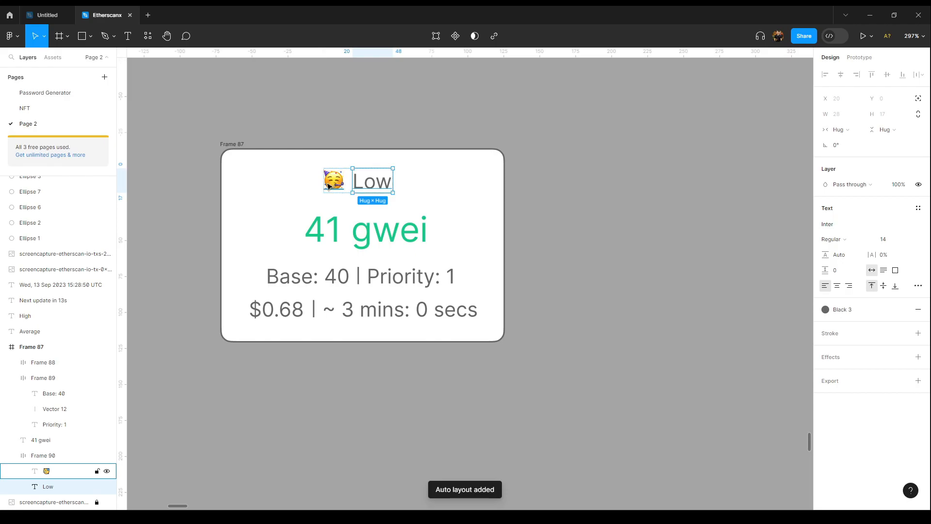
# Step: Select the Low group, 41 gwei, Base row and $0.68 row, centre them horizontally and nudge them one pixel left
pyautogui.click(467, 197)
pyautogui.click(382, 190)
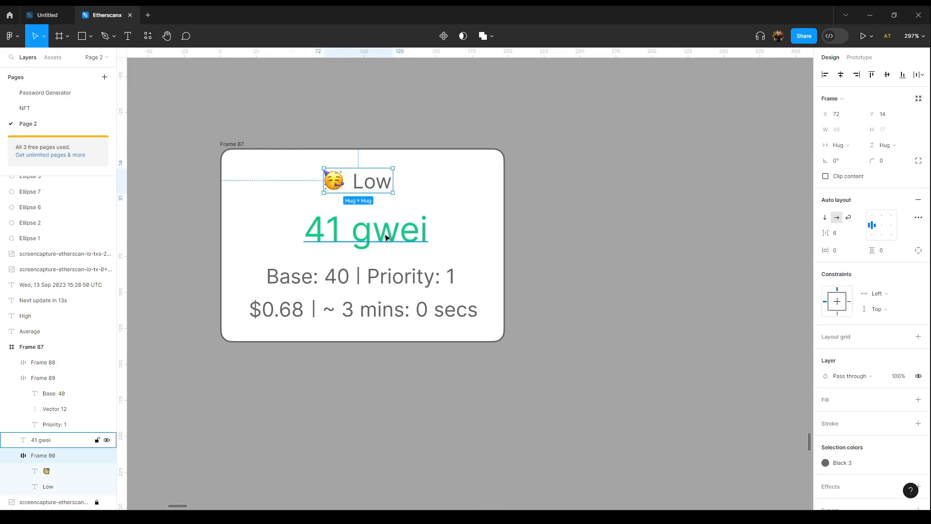
pyautogui.keyDown('shift'); pyautogui.click(405, 235); pyautogui.keyUp('shift')
pyautogui.keyDown('shift'); pyautogui.click(401, 274); pyautogui.keyUp('shift')
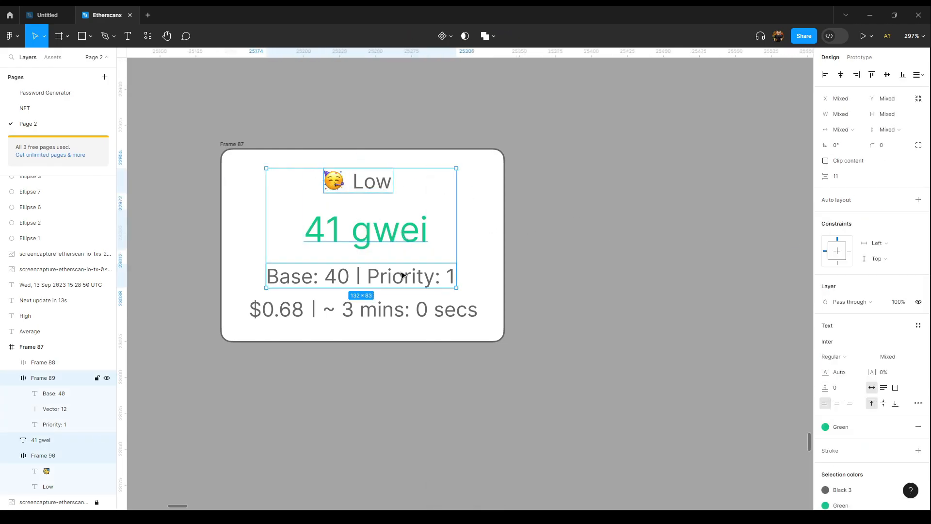
pyautogui.keyDown('shift'); pyautogui.click(403, 311); pyautogui.keyUp('shift')
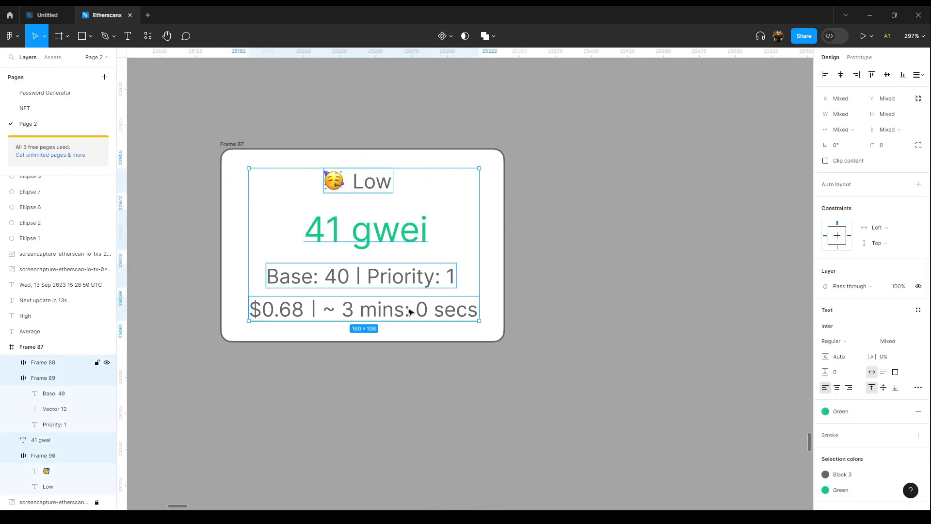
pyautogui.click(841, 75)
pyautogui.press('alt')
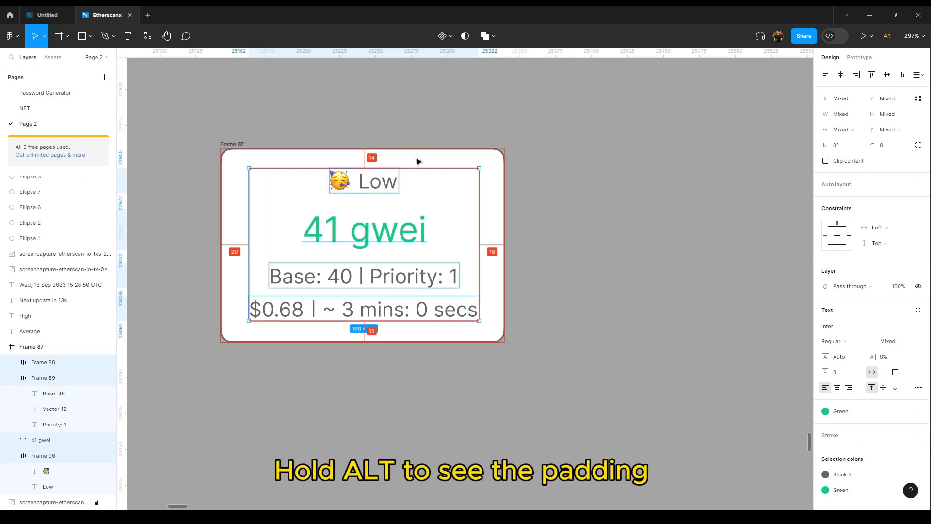
pyautogui.press('Left')
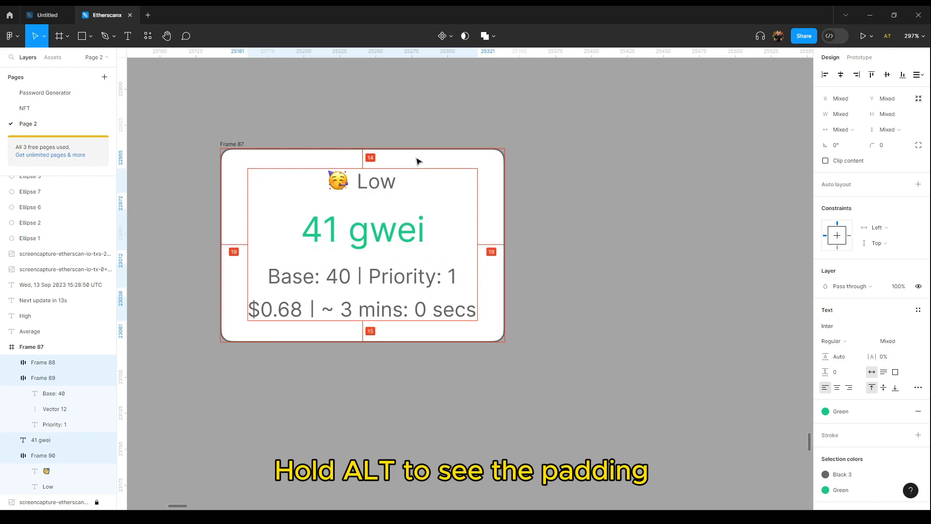
# Step: Check the vertical spacing between the 41 gwei text and the rows below it
pyautogui.click(363, 228)
pyautogui.press('alt')
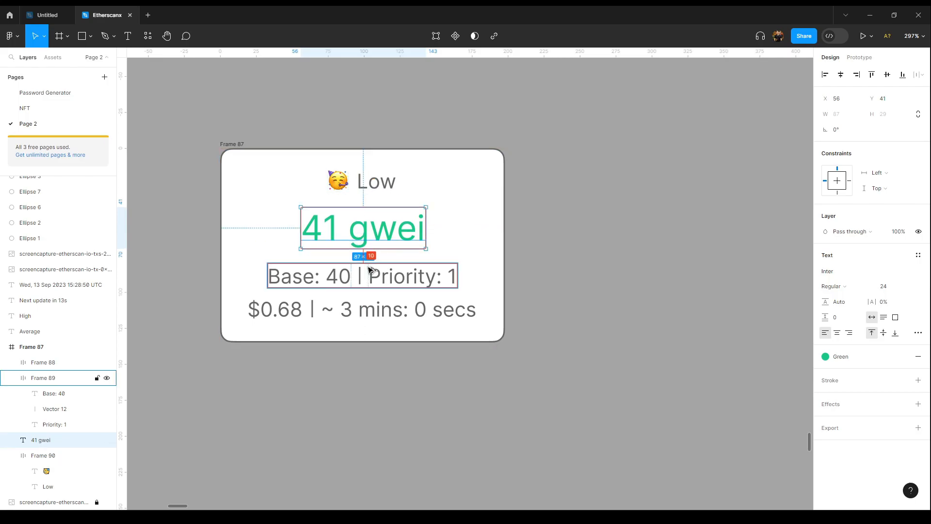
pyautogui.click(371, 310)
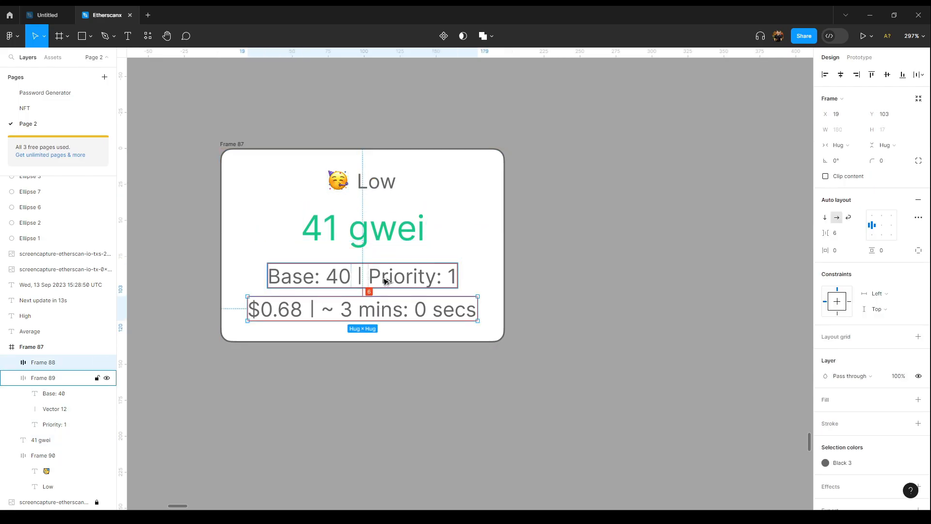
# Step: Compare the Low gas card with the Etherscan reference screenshot at different zoom levels
pyautogui.scroll(-5, 384, 281)
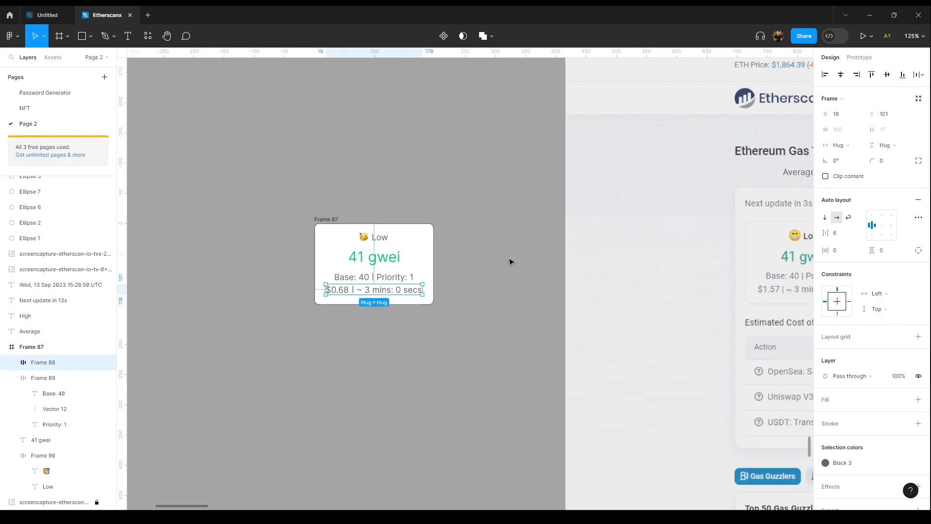
pyautogui.click(495, 265)
pyautogui.scroll(3, 464, 264)
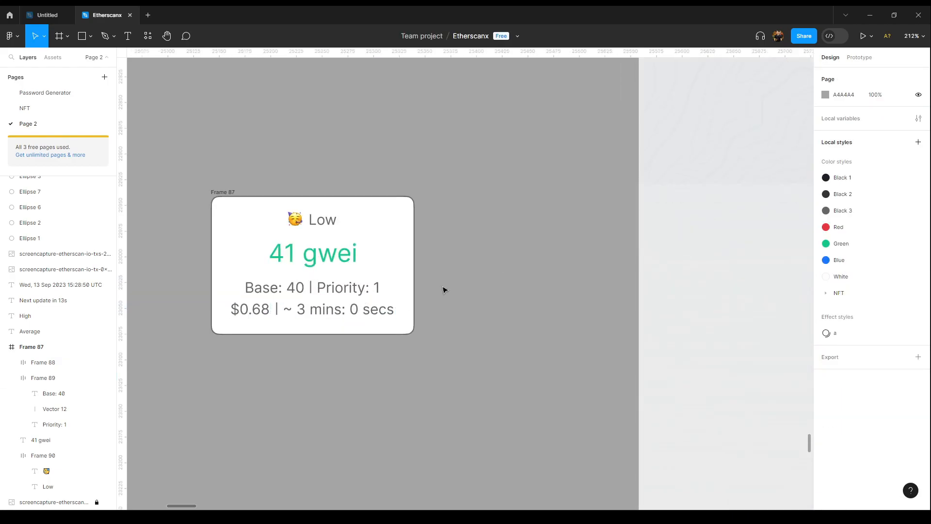
pyautogui.scroll(-4, 444, 290)
pyautogui.rightClick(459, 268)
pyautogui.click(346, 244)
pyautogui.moveTo(346, 242); pyautogui.dragTo(234, 242)
pyautogui.moveTo(361, 266); pyautogui.dragTo(366, 218)
pyautogui.scroll(-2, 369, 226)
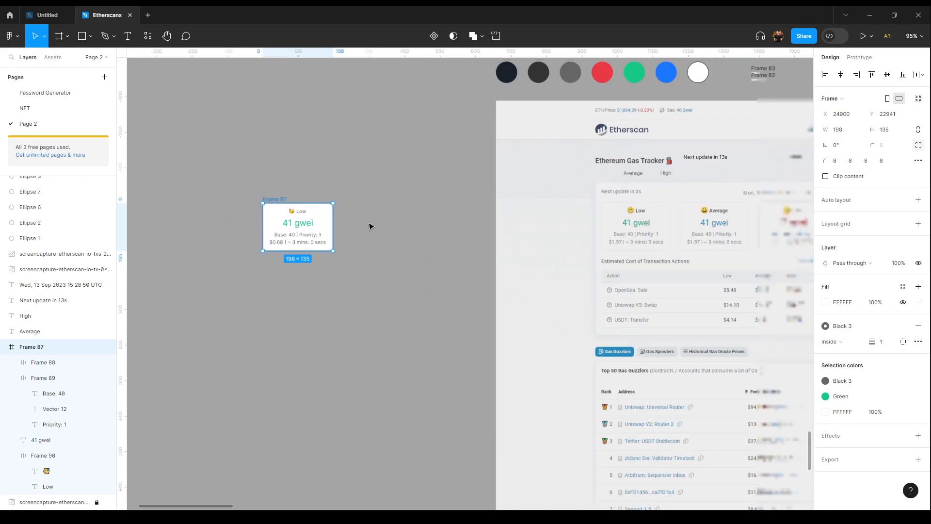
pyautogui.rightClick(365, 219)
pyautogui.click(366, 221)
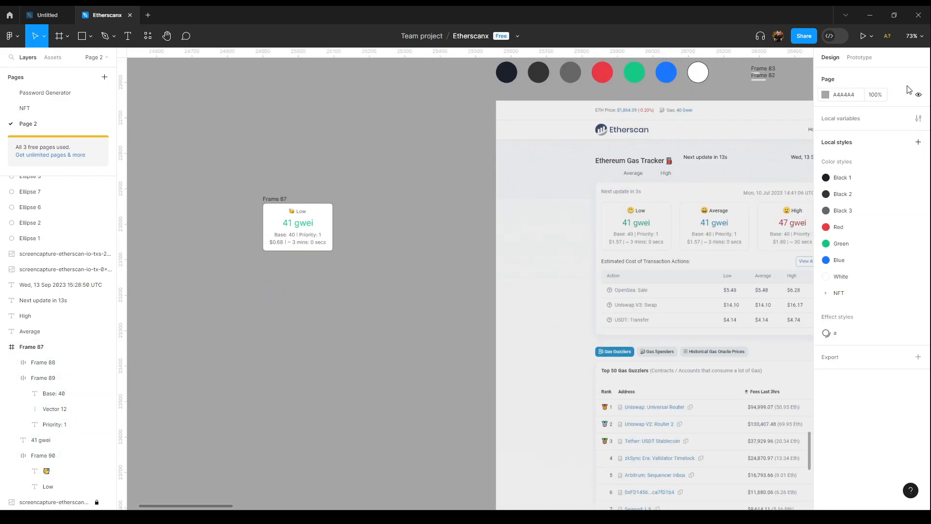
pyautogui.click(912, 35)
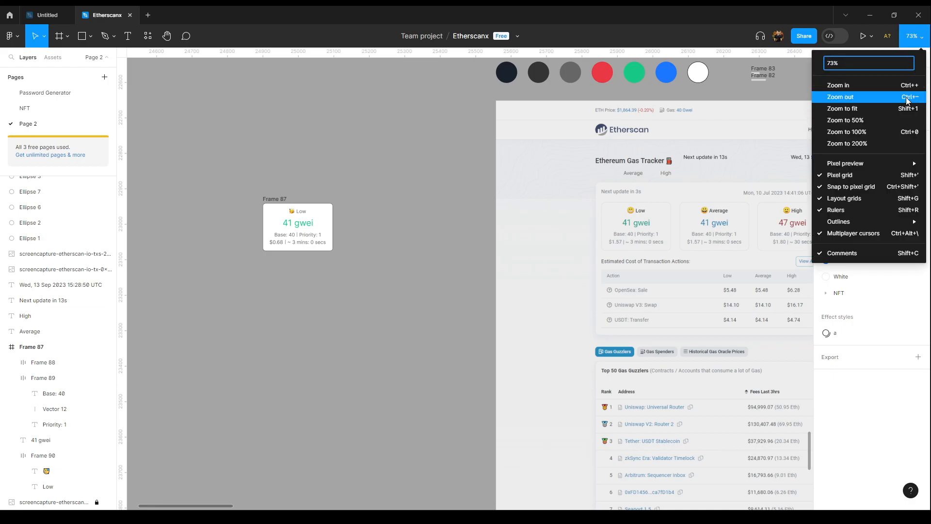
pyautogui.click(856, 133)
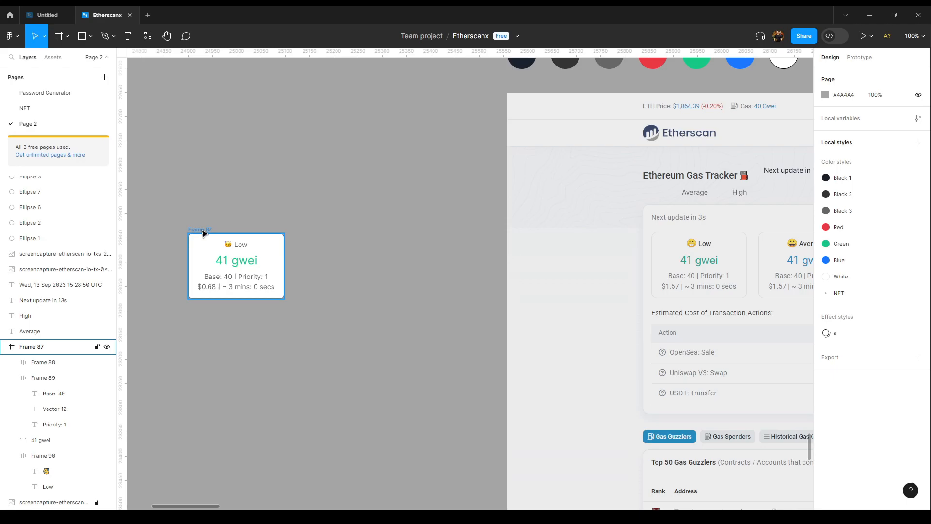
pyautogui.scroll(-2, 203, 233)
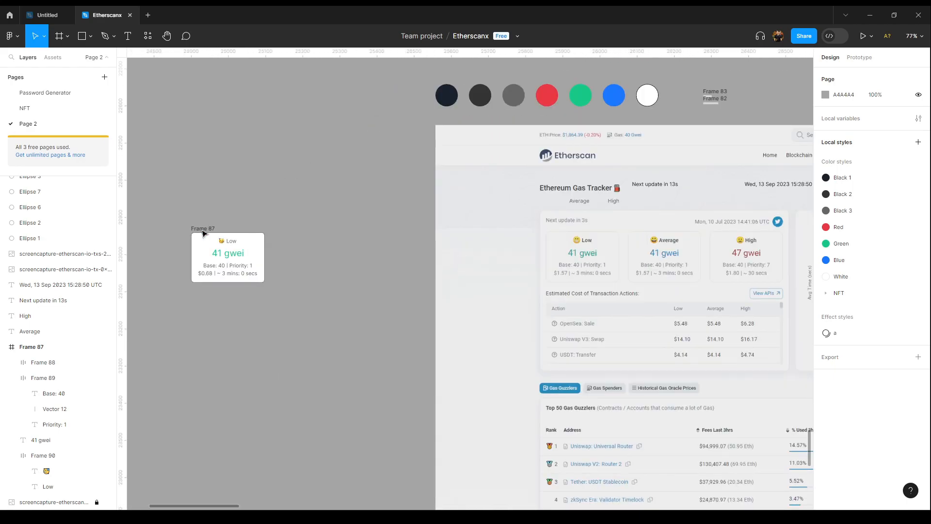
pyautogui.scroll(-2, 311, 231)
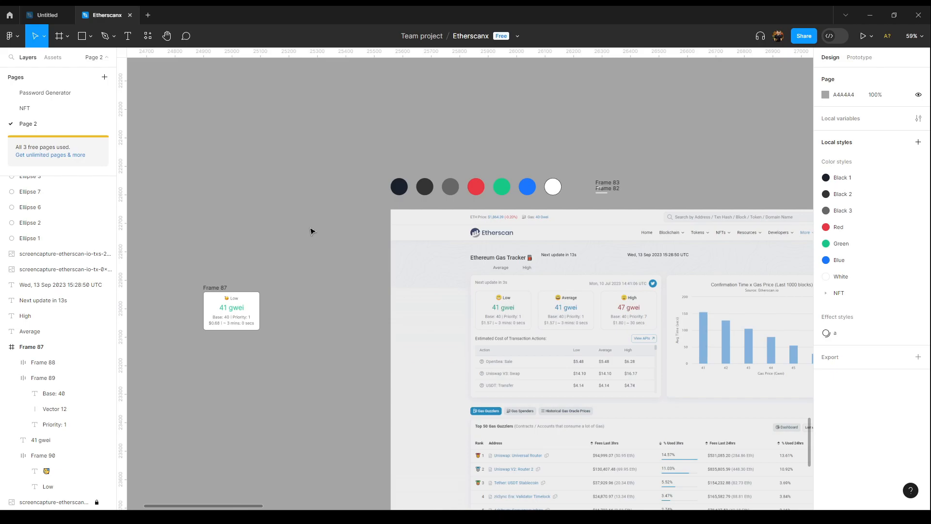
pyautogui.scroll(-2, 215, 238)
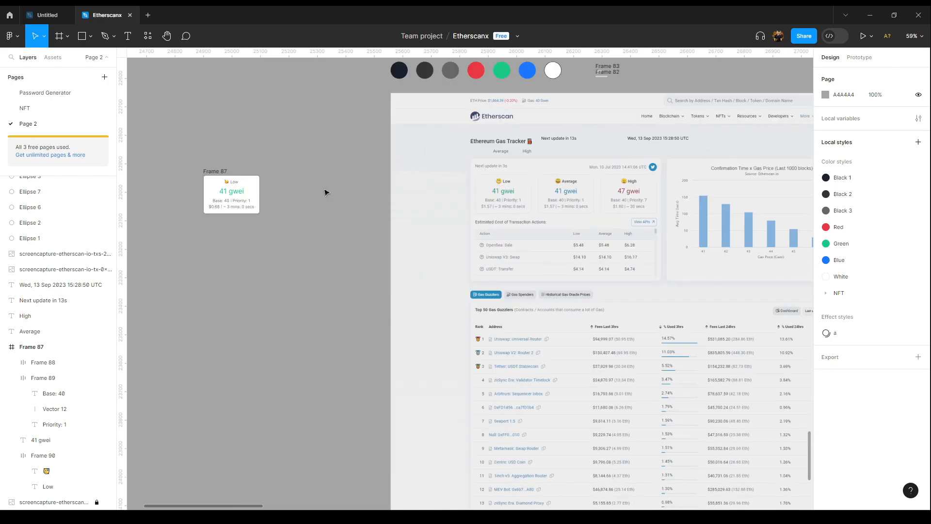
pyautogui.rightClick(287, 178)
pyautogui.click(280, 181)
pyautogui.rightClick(277, 182)
pyautogui.click(275, 176)
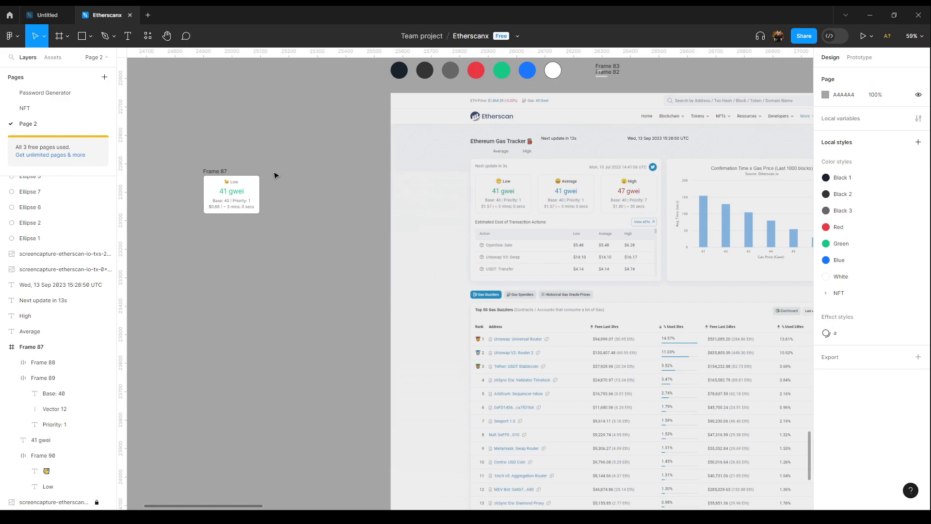